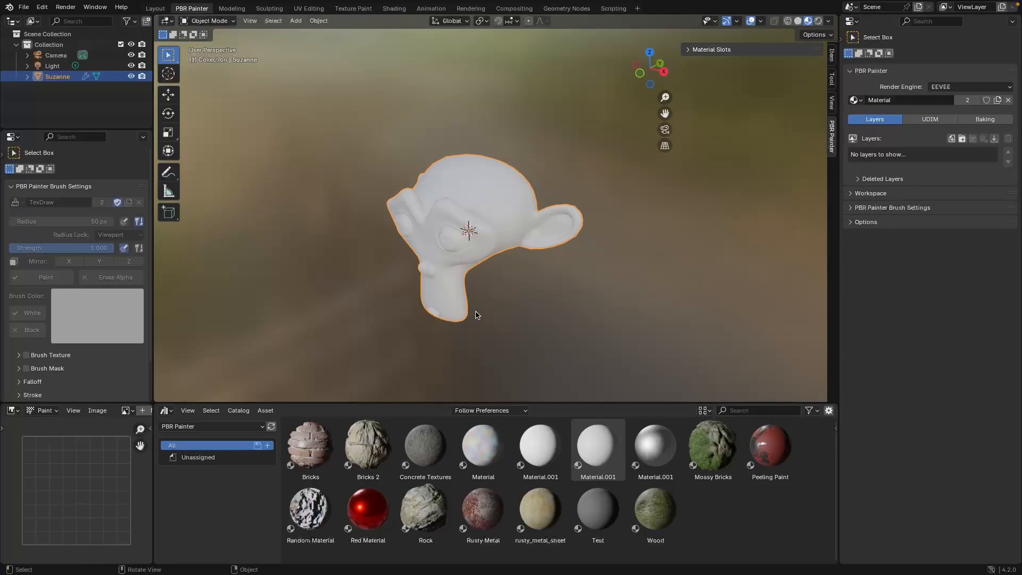
Review the import types offered for bringing layers into the current material, then close the import dialog
left_click(318, 445)
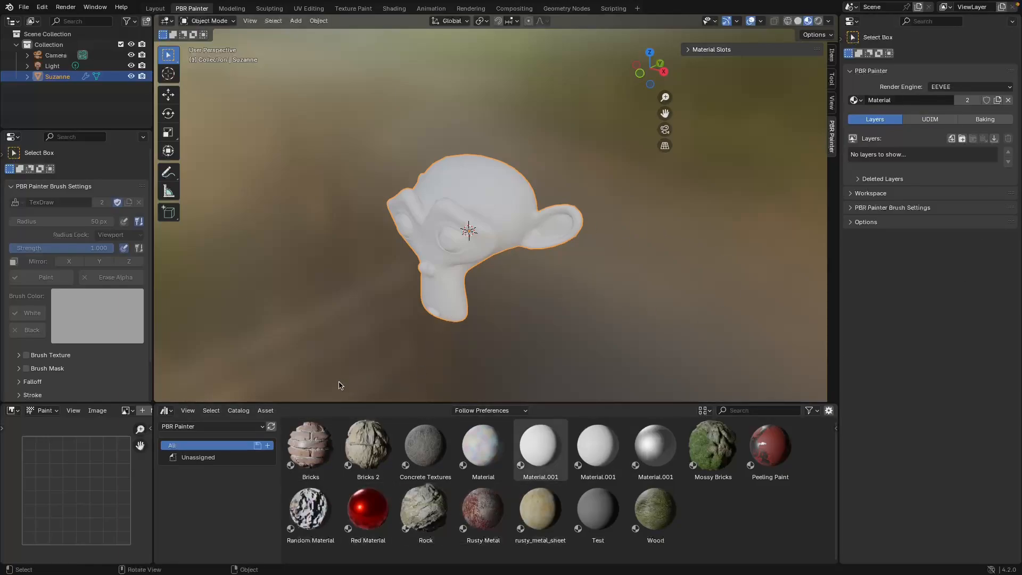
left_click(509, 250)
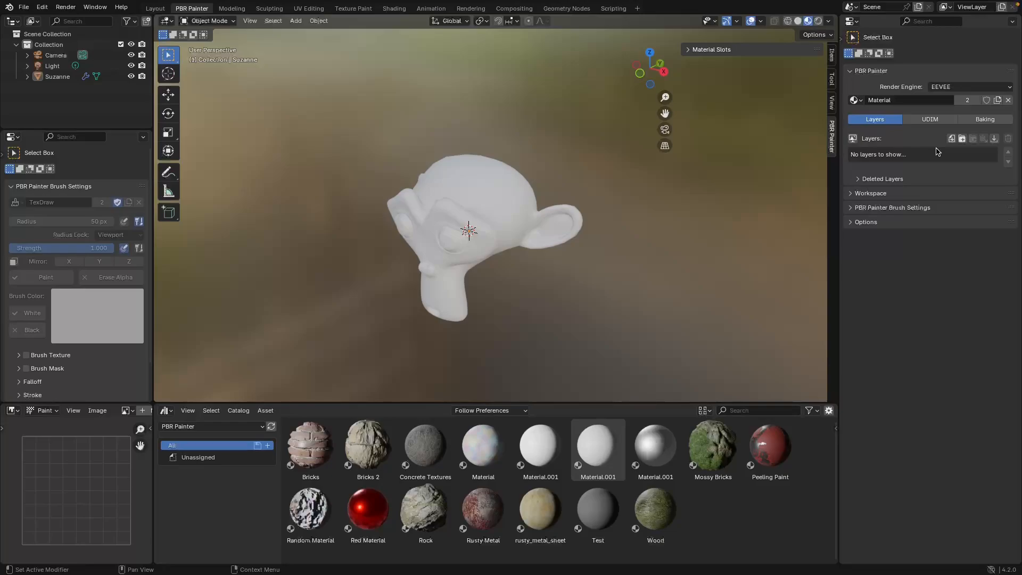
left_click(995, 141)
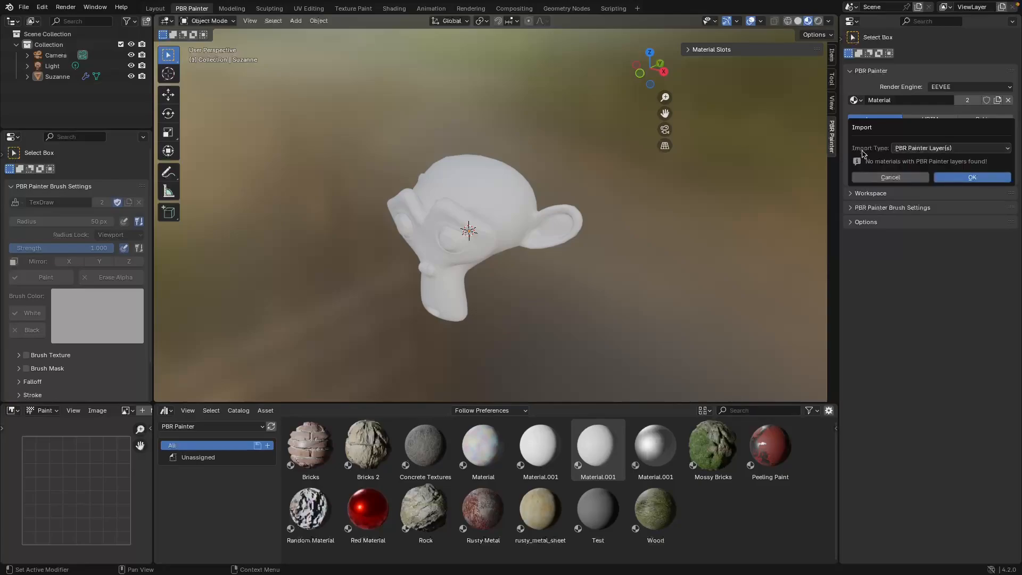
left_click(946, 149)
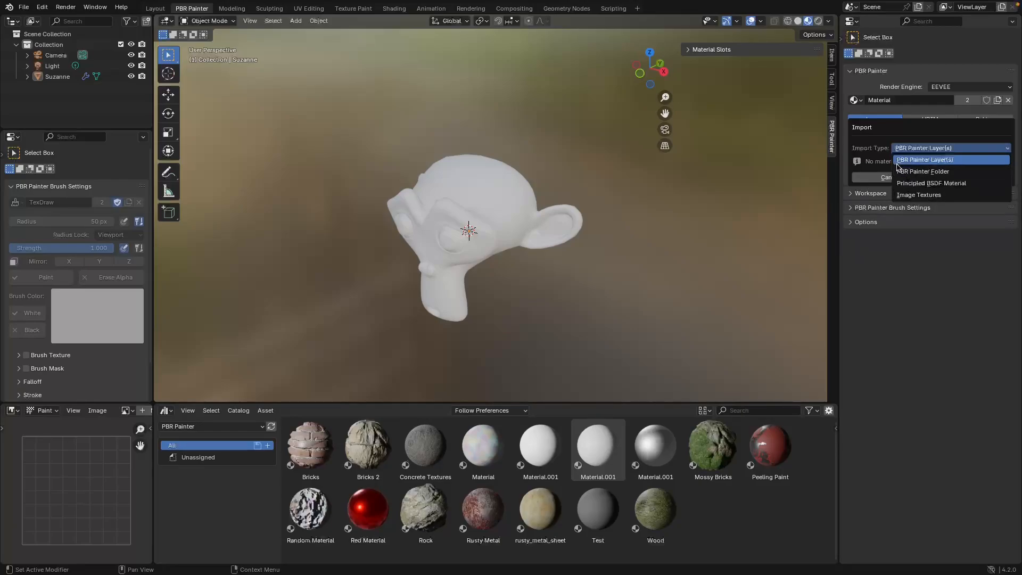
left_click(771, 168)
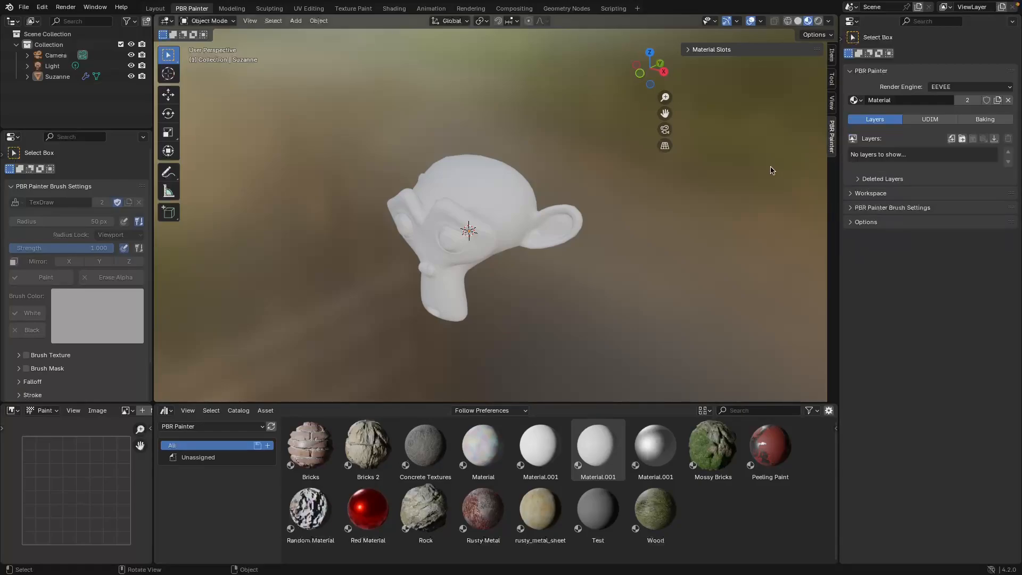
Add a standard filled layer to the material and give its Color channel a blue base color
left_click(952, 139)
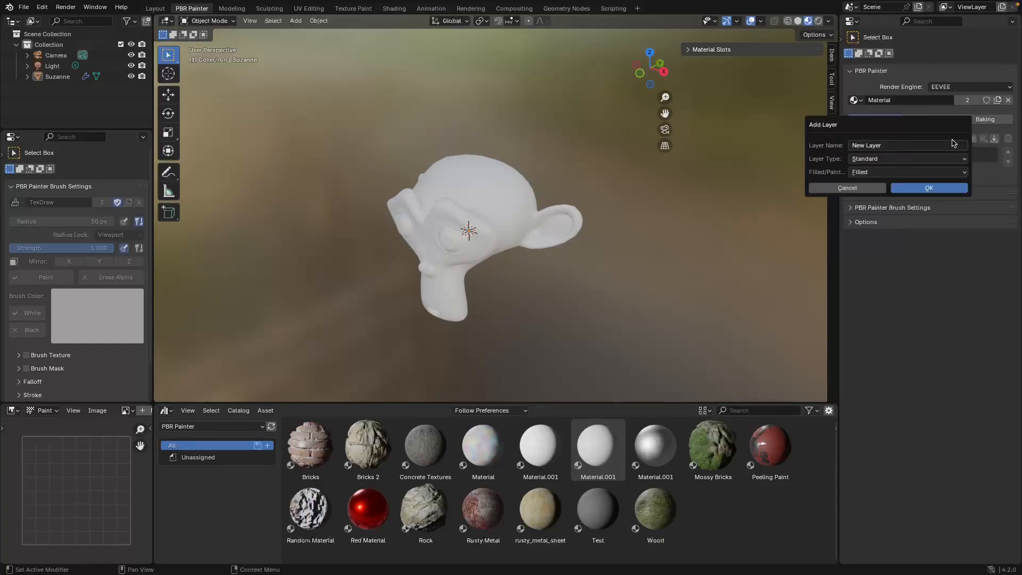
left_click(898, 189)
left_click(854, 189)
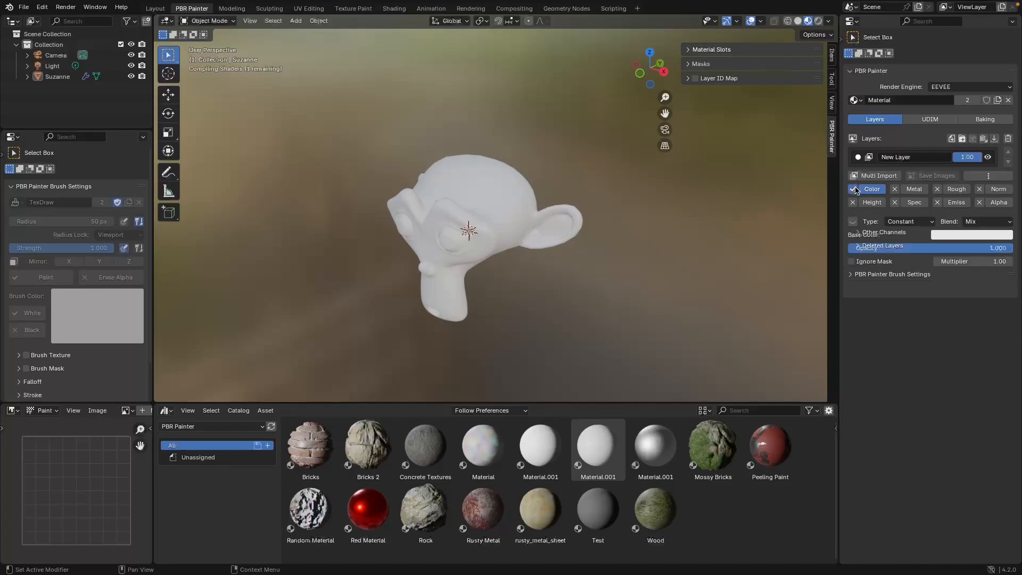
left_click(942, 237)
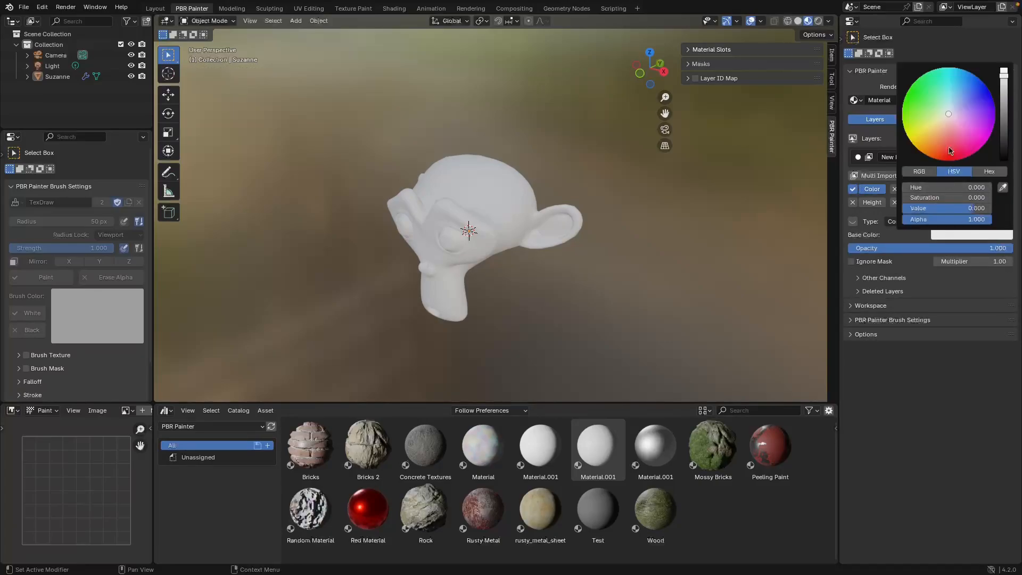
left_click(951, 152)
Enable the layer's Metal and Rough channels, with metallic at 1.000 and roughness at about 0.256
left_click(911, 189)
left_click_drag(911, 235, 1014, 238)
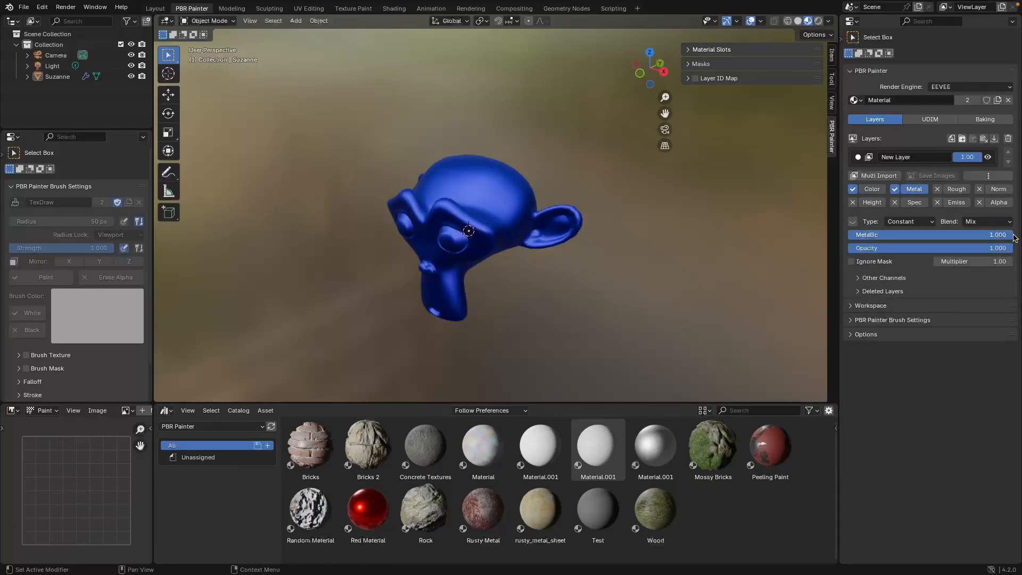
left_click(955, 189)
left_click_drag(940, 234, 892, 235)
Add a second filled layer with a Procedural normal channel and set its bump strength to about 0.385
left_click(953, 140)
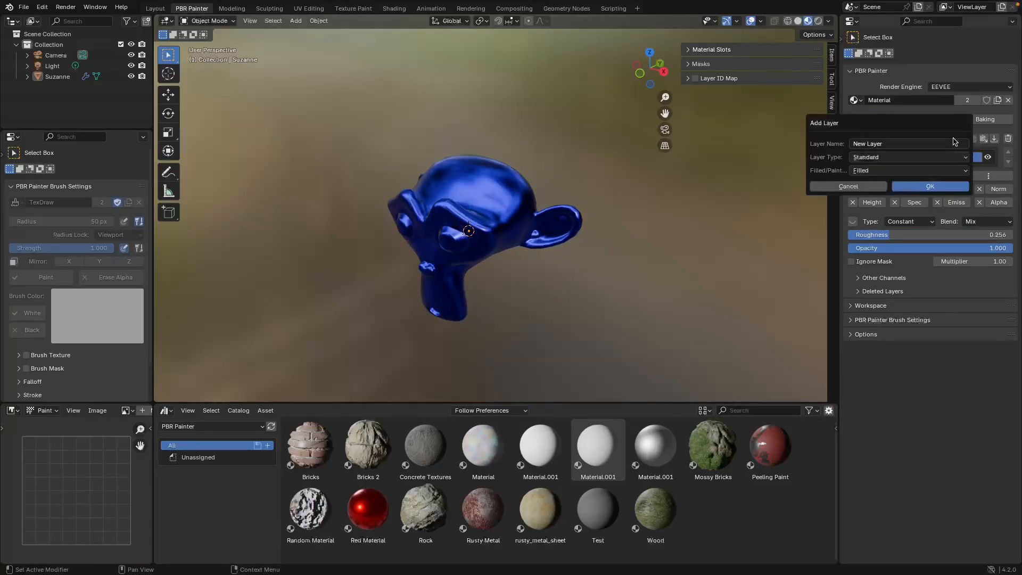
left_click(920, 186)
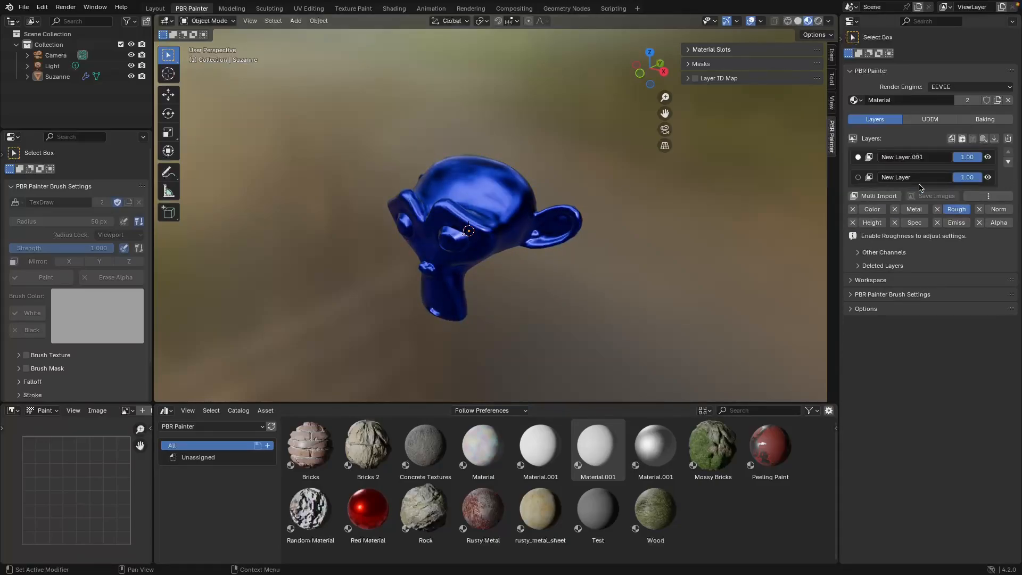
left_click(999, 209)
left_click(908, 241)
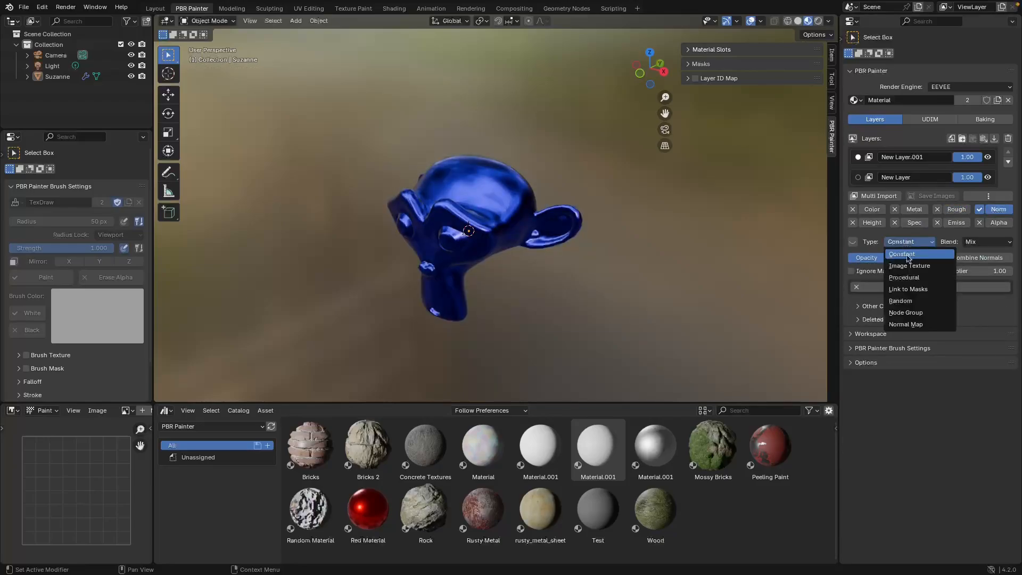
left_click(907, 278)
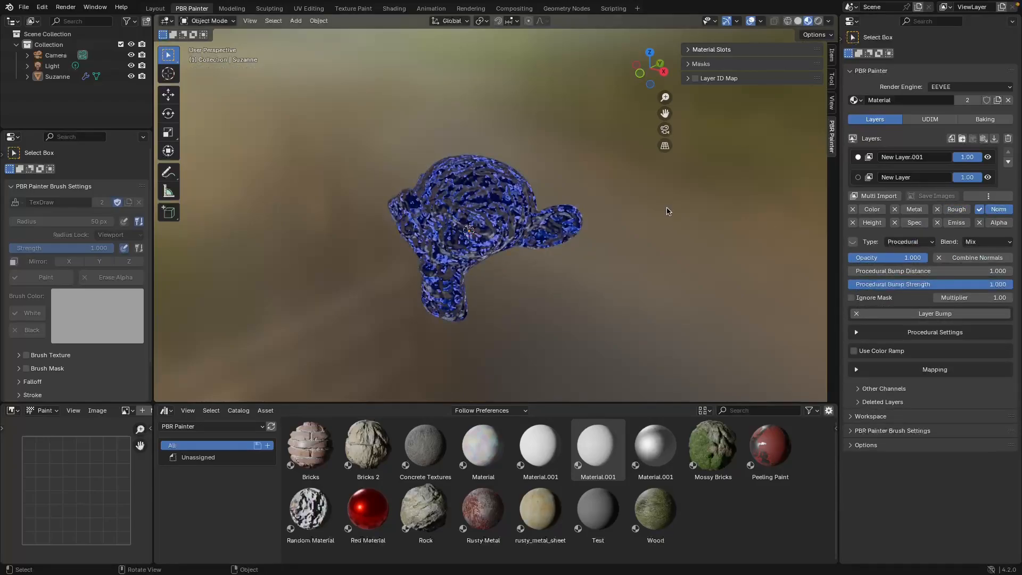
left_click_drag(914, 284, 851, 285)
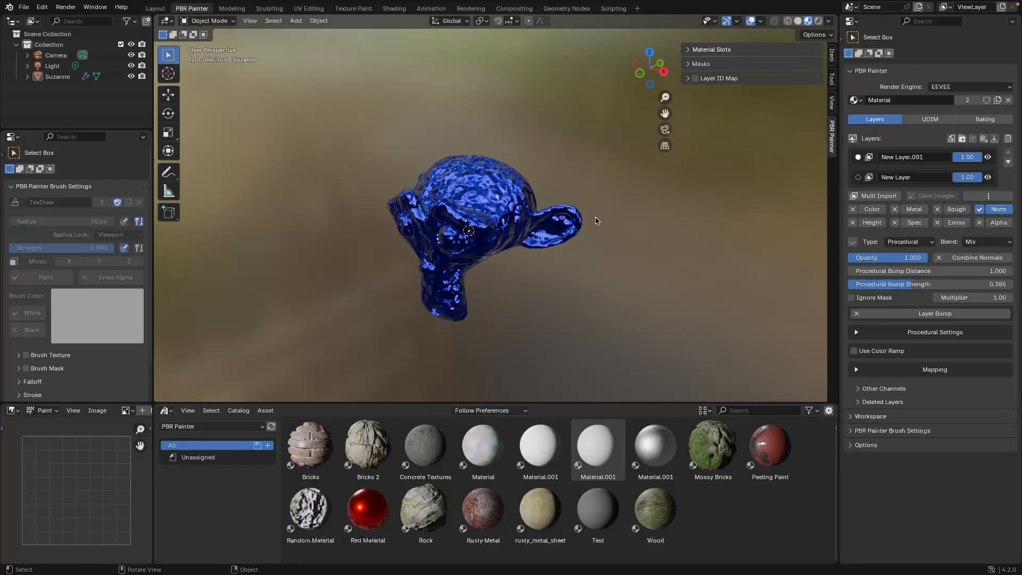
Replace Suzanne's material with a new empty one and import only New Layer from Material into it
left_click(1008, 100)
left_click(940, 102)
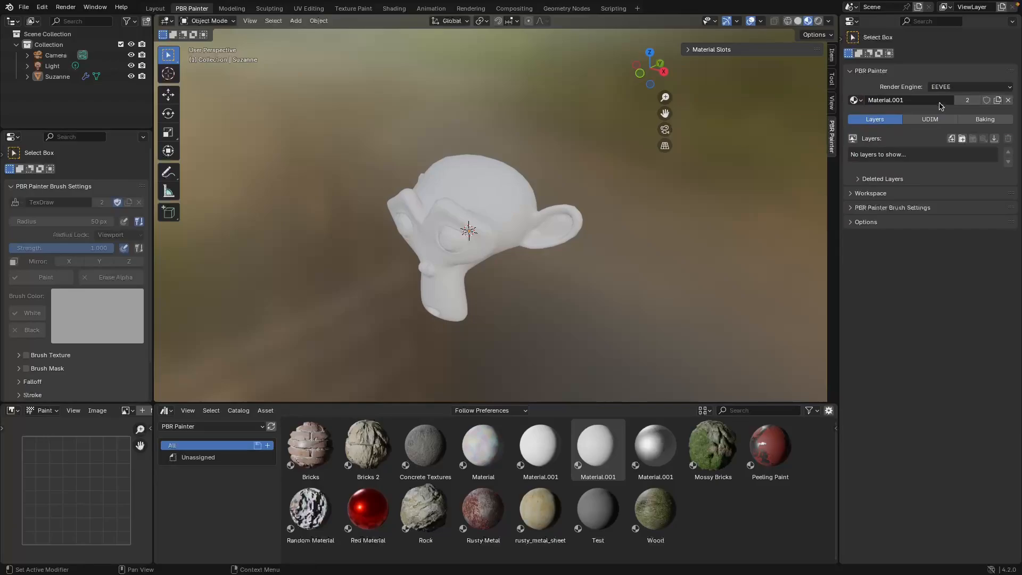
left_click(994, 139)
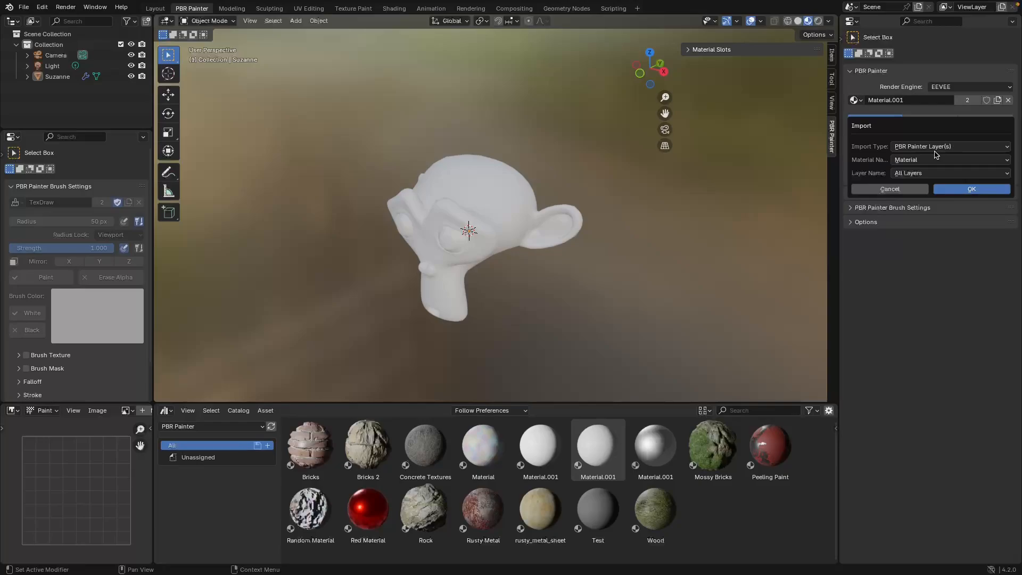
left_click(918, 173)
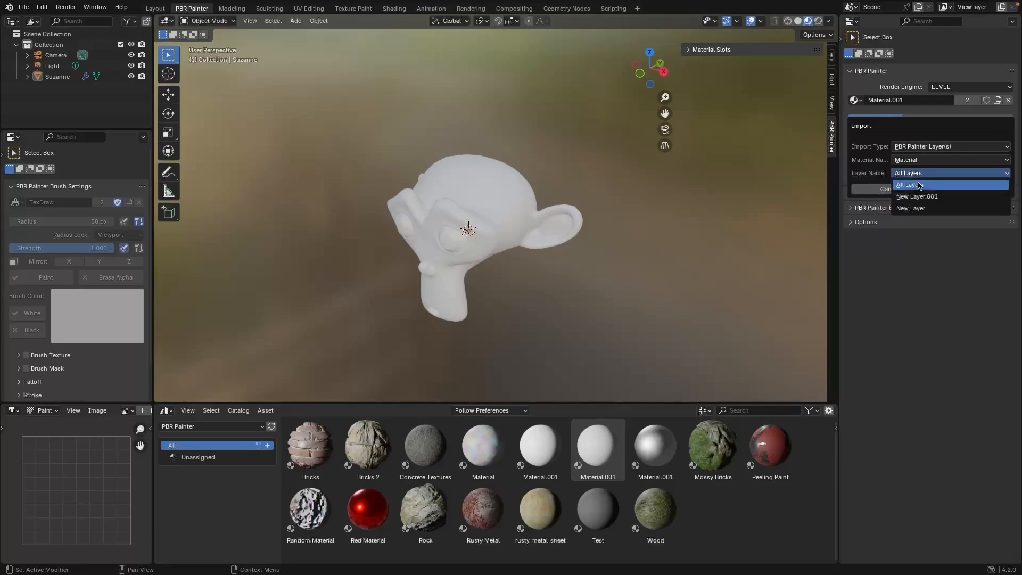
left_click(914, 209)
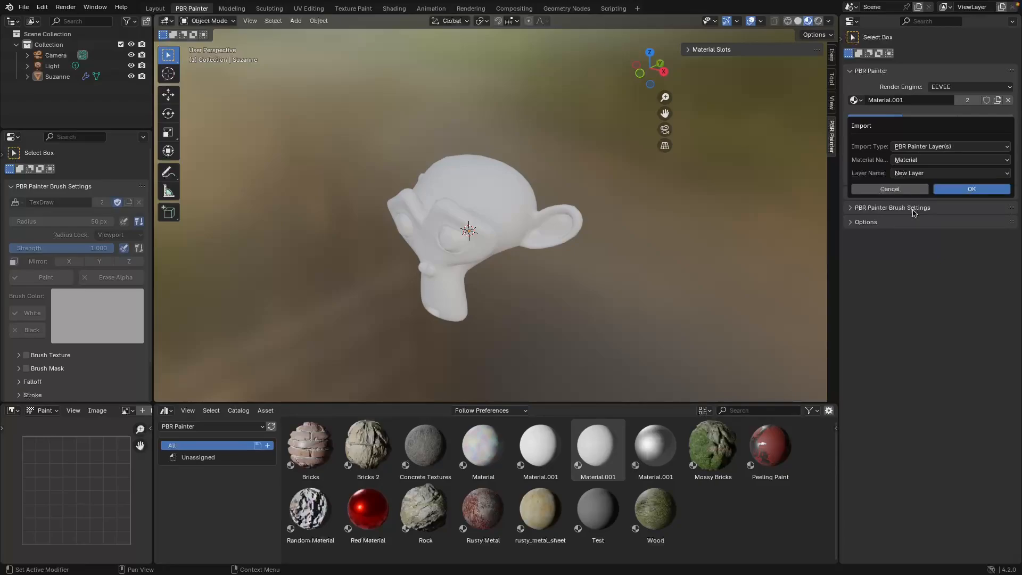
left_click(950, 190)
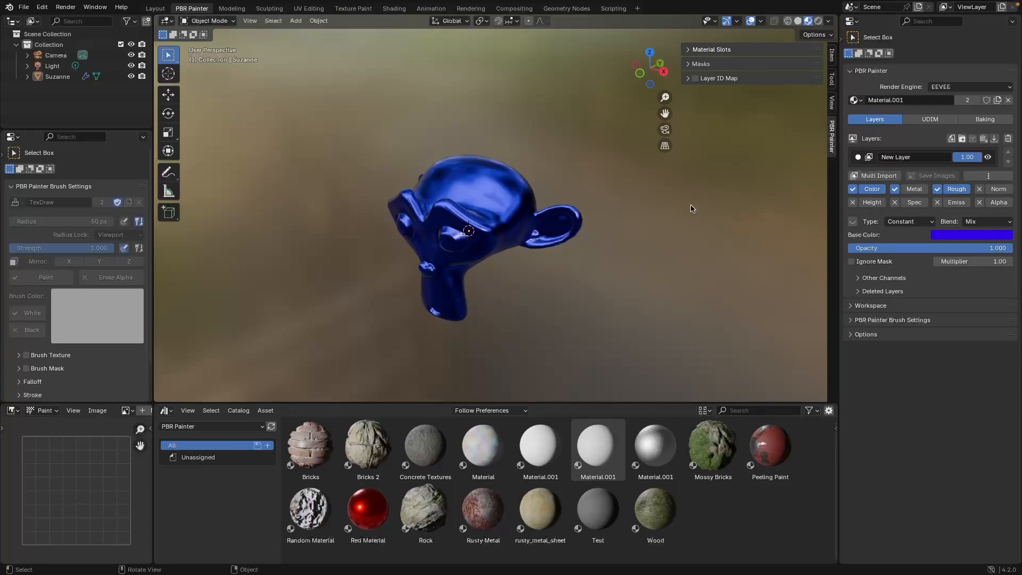
Change the imported layer's base color to lime green and compare Material.001 with the original Material
left_click(966, 234)
left_click(937, 159)
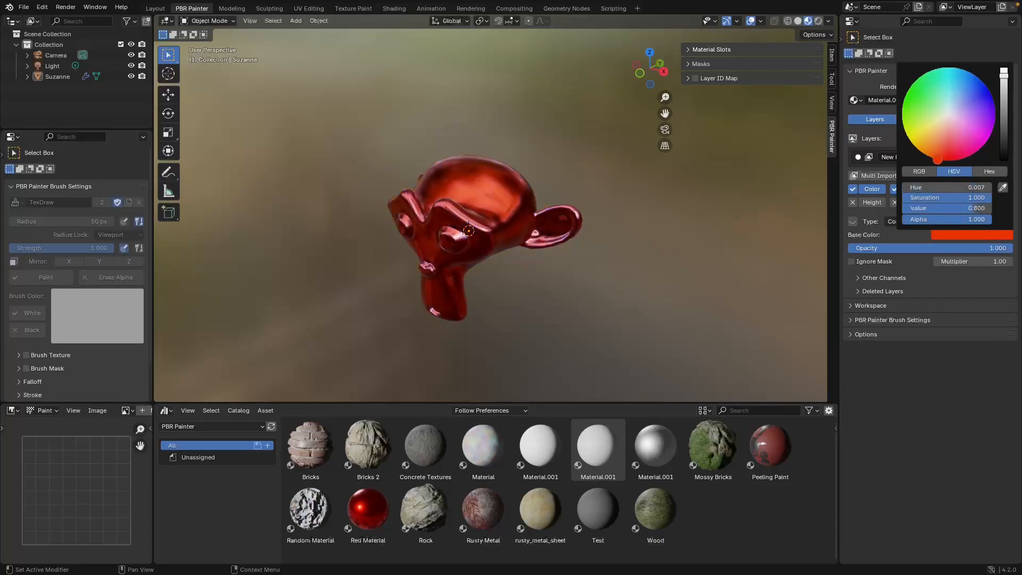
left_click(905, 121)
left_click(855, 100)
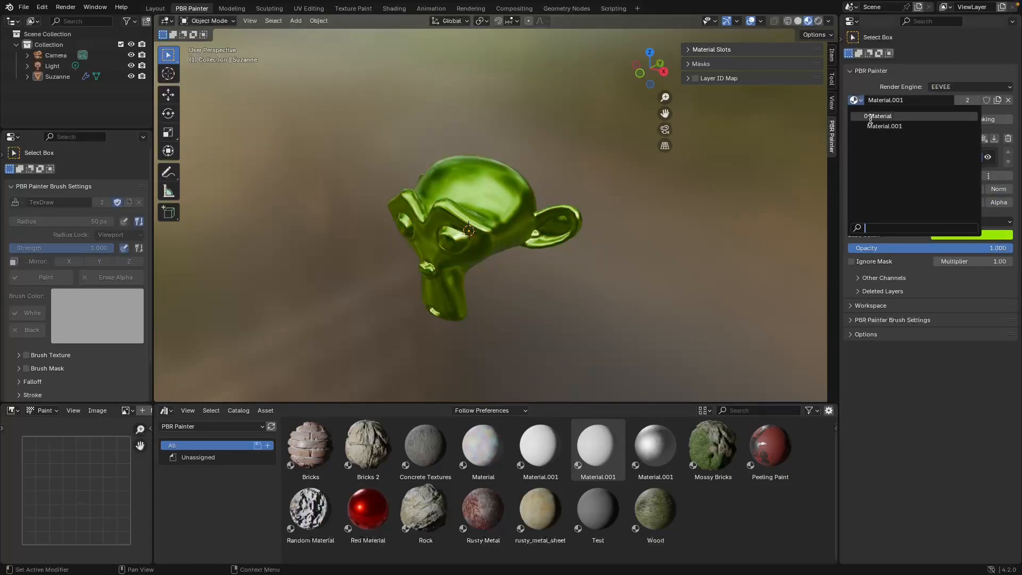
key("Return")
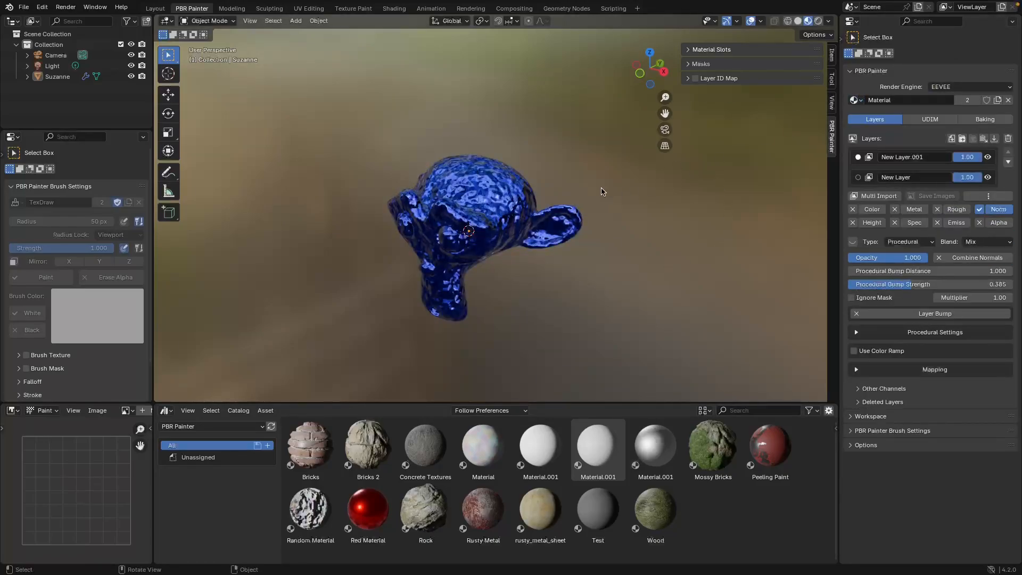
left_click(856, 100)
left_click(900, 122)
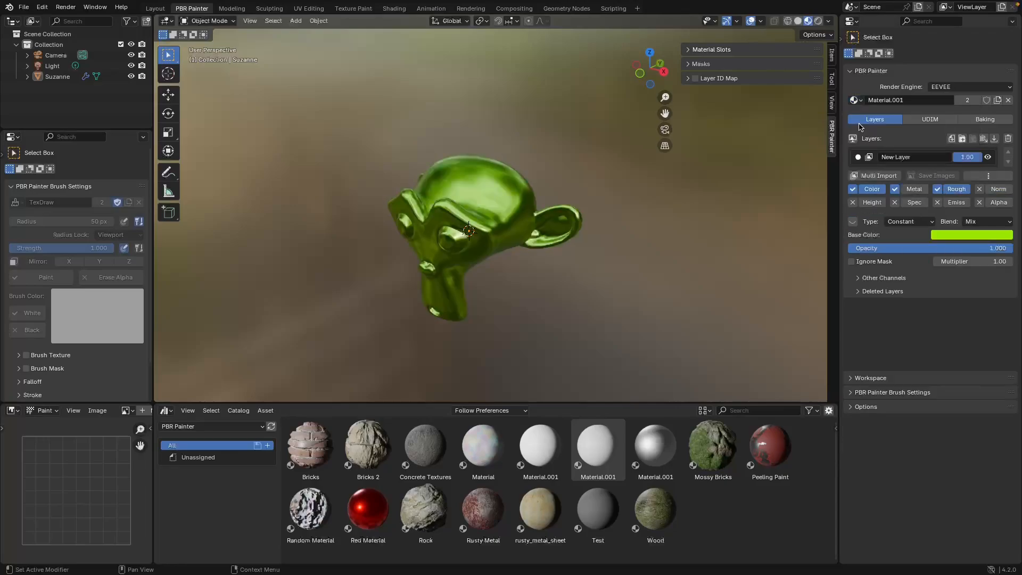
Import all layers of Material into Material.001 using the PBR Painter Layer(s) import type
left_click(994, 138)
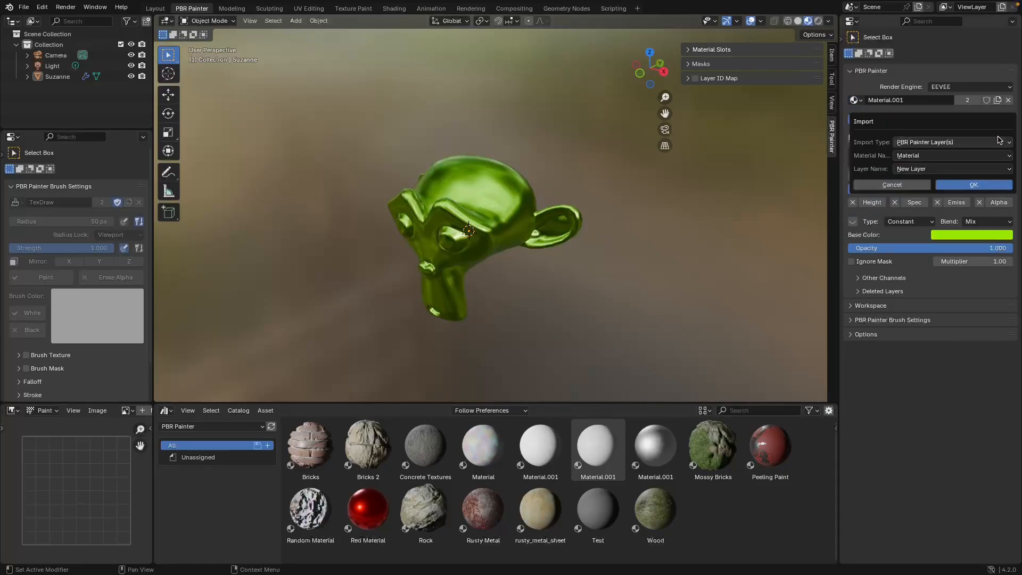
left_click(922, 169)
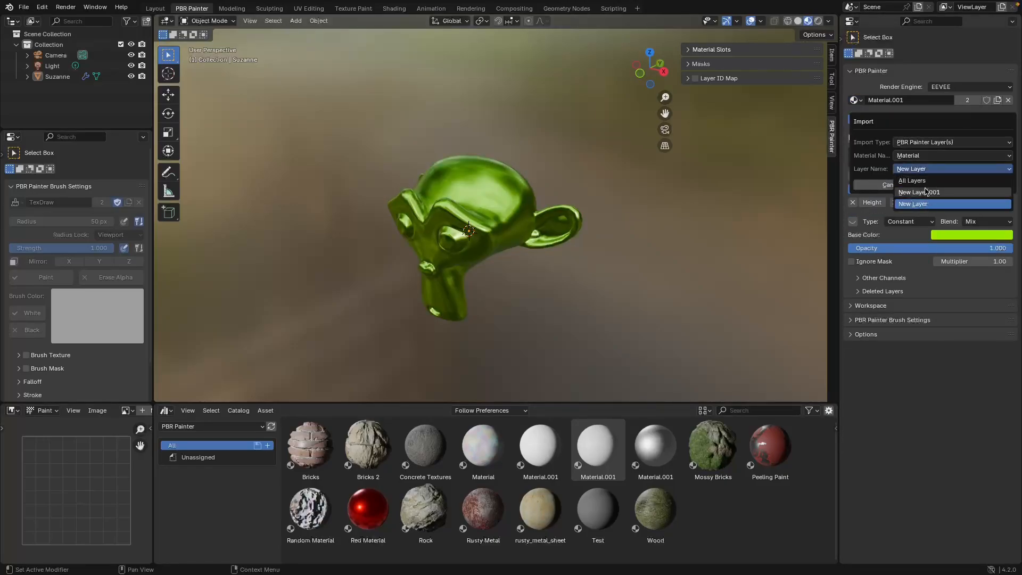
left_click(914, 181)
left_click(971, 186)
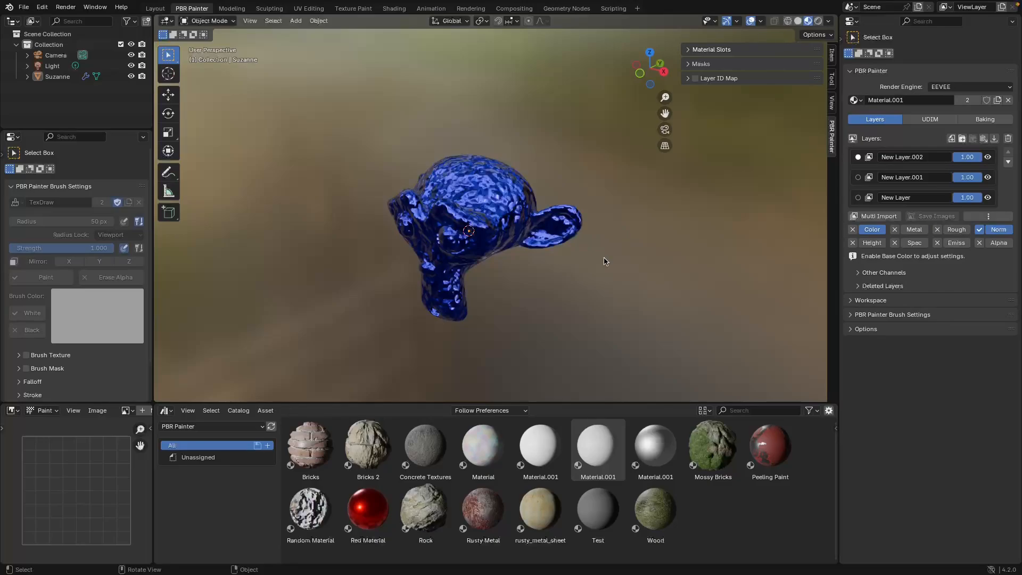
In Material, add a folder named New Folder and move New Layer.001 and New Layer into it
left_click(857, 100)
left_click(882, 122)
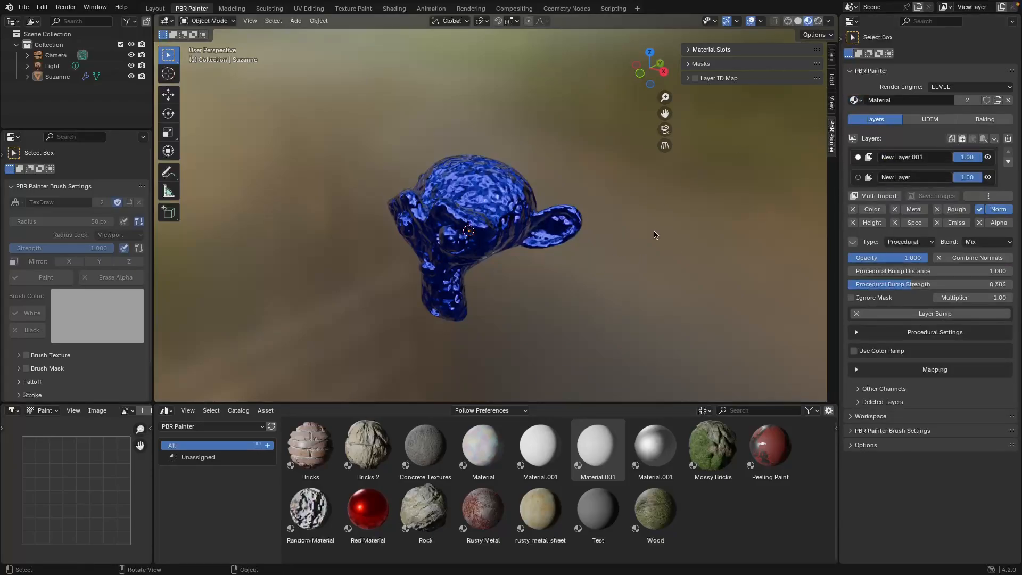
left_click(962, 139)
left_click(860, 160)
left_click(907, 176)
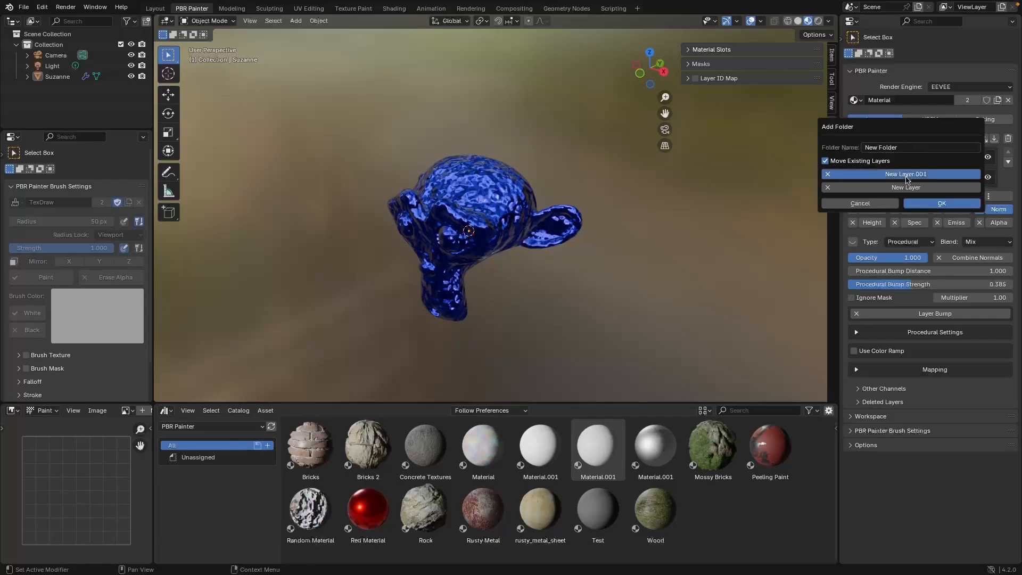
left_click(907, 187)
left_click(913, 204)
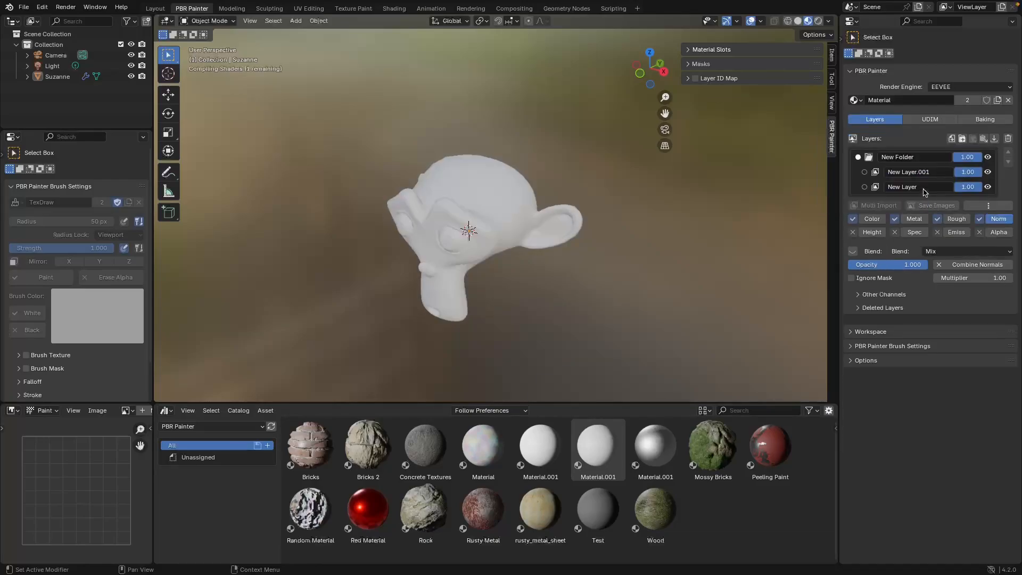
left_click(870, 157)
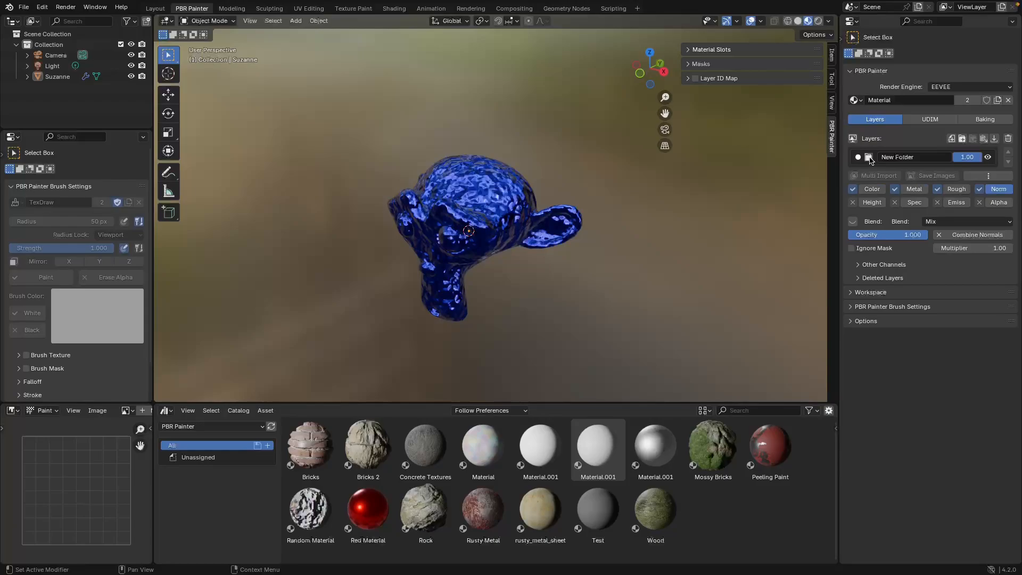
left_click(871, 158)
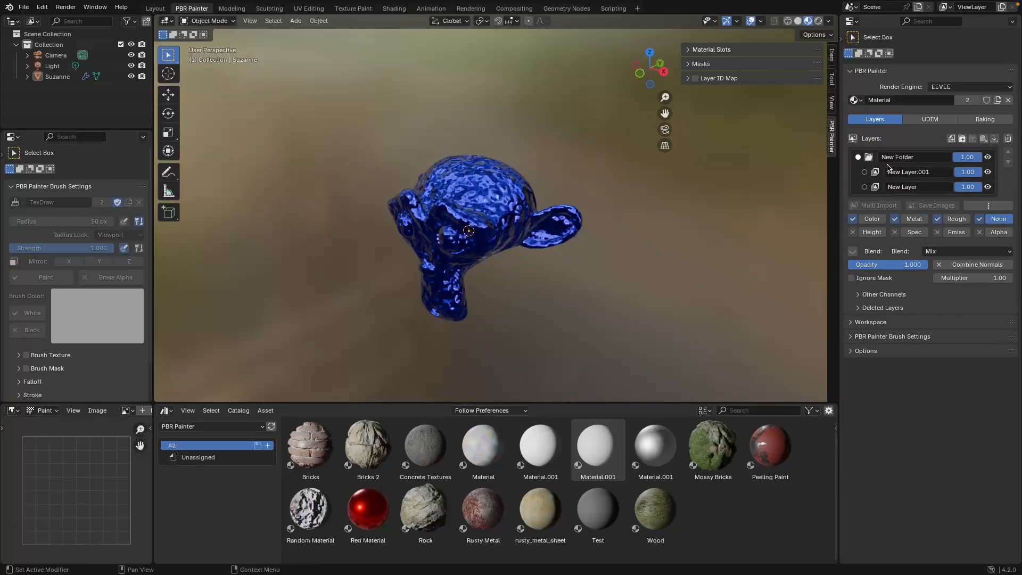
Assign Material.001 to Suzanne and import New Folder from Material into it using the PBR Painter Folder import type
left_click(856, 100)
left_click(872, 127)
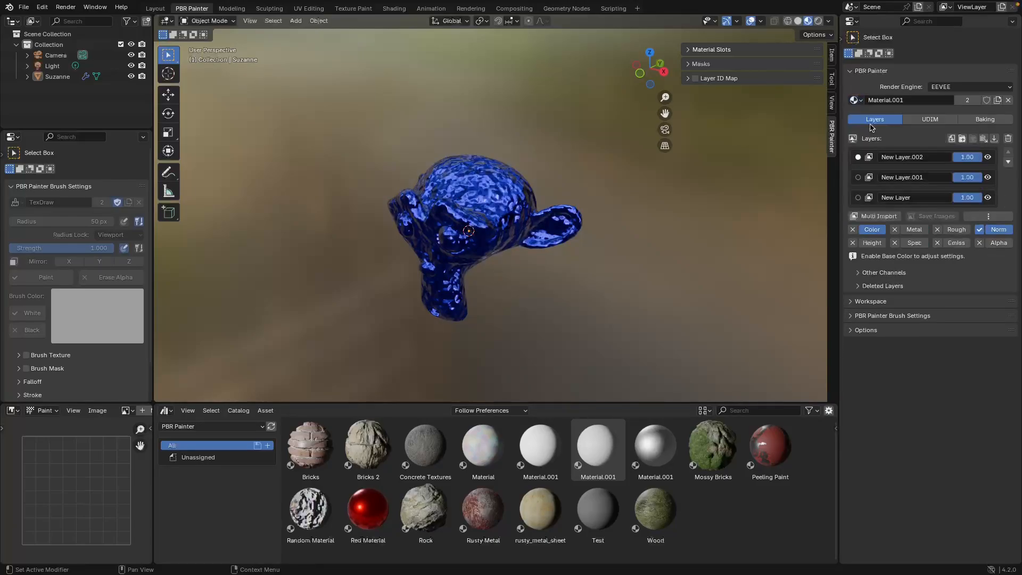
left_click(982, 139)
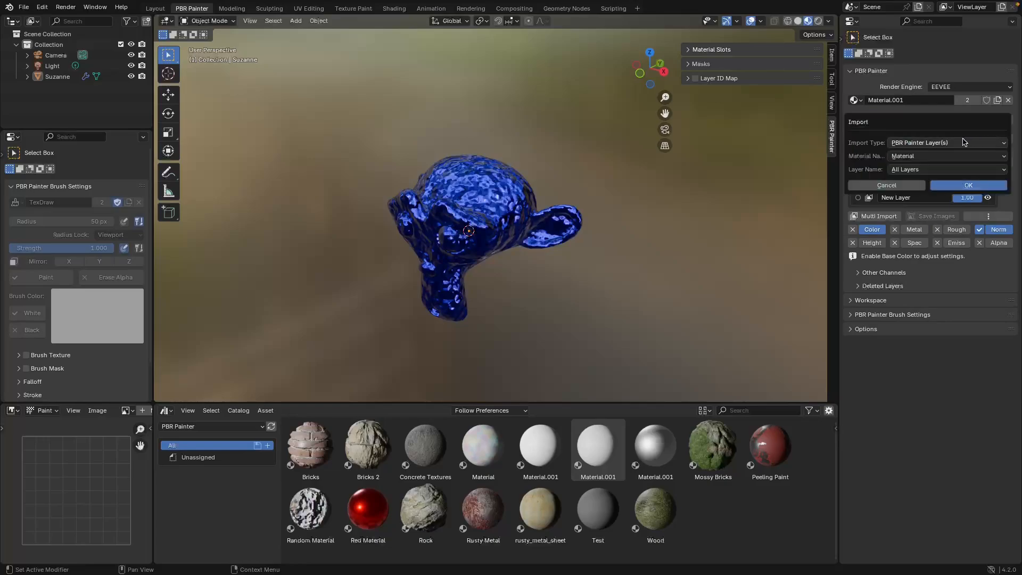
left_click(964, 143)
left_click(936, 165)
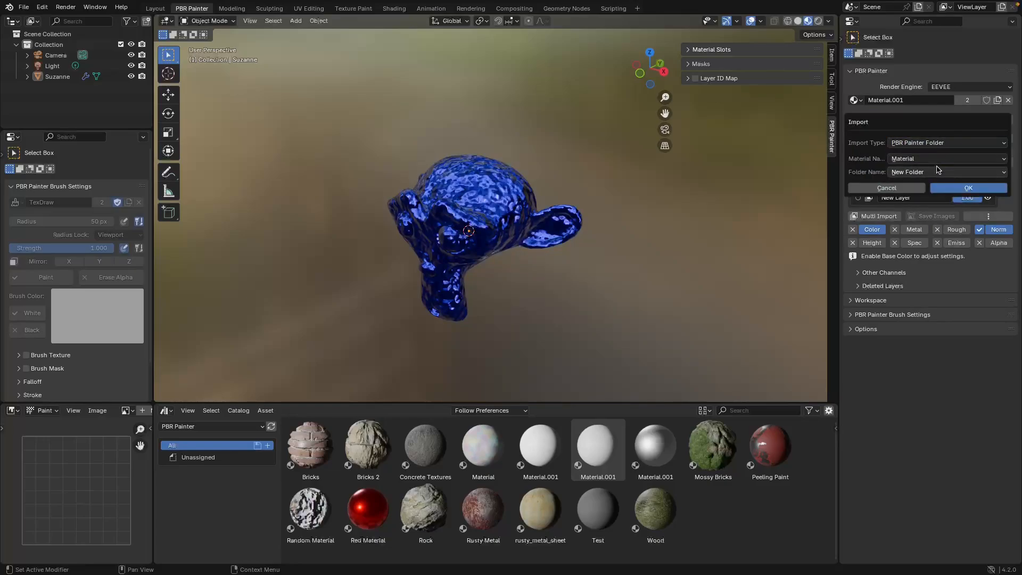
left_click(937, 171)
left_click(931, 174)
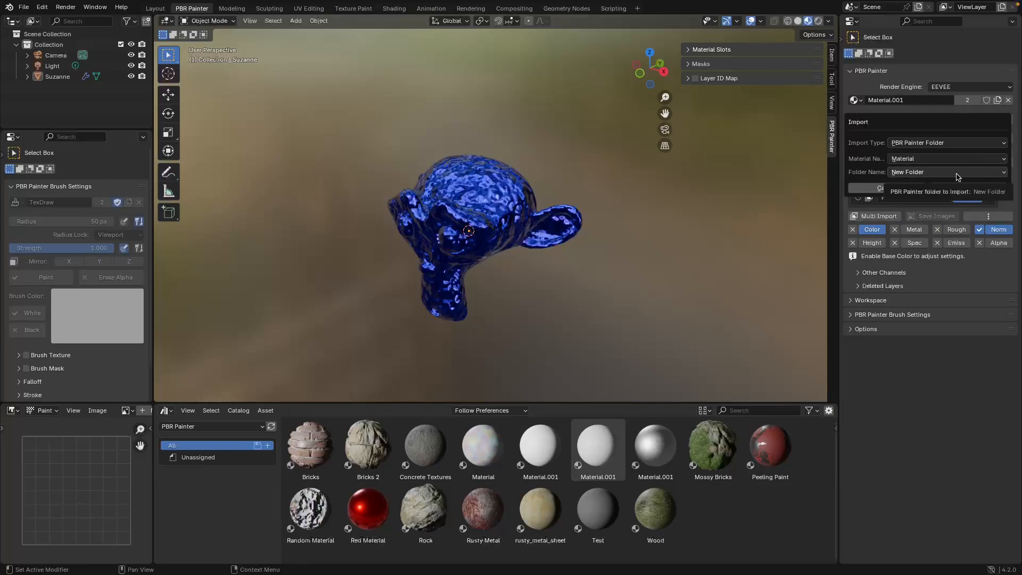
left_click(979, 188)
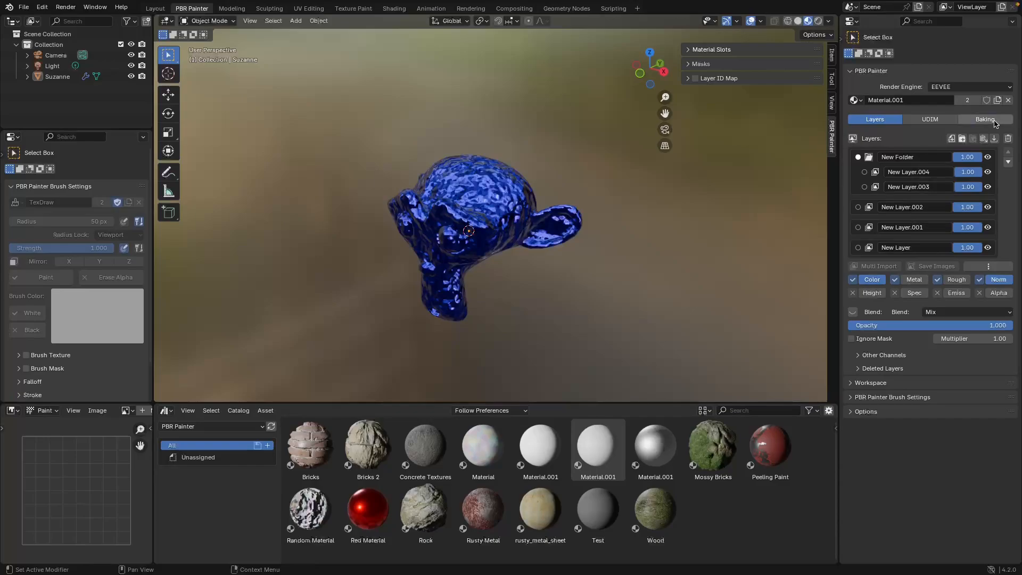
Delete the imported folder and every layer from Material.001
left_click(1007, 138)
left_click(974, 169)
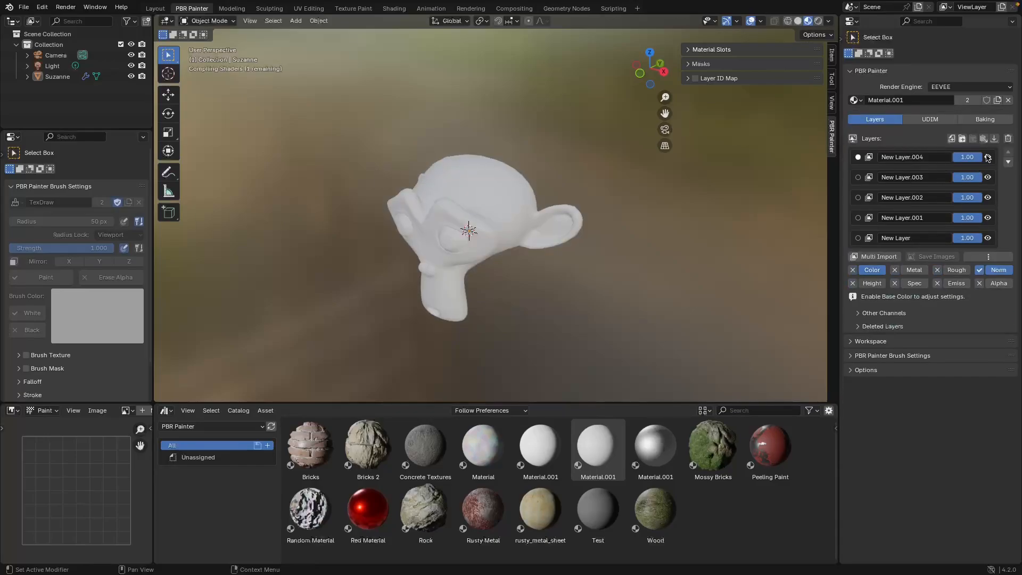
left_click(1008, 139)
left_click(987, 159)
left_click(1008, 139)
left_click(995, 158)
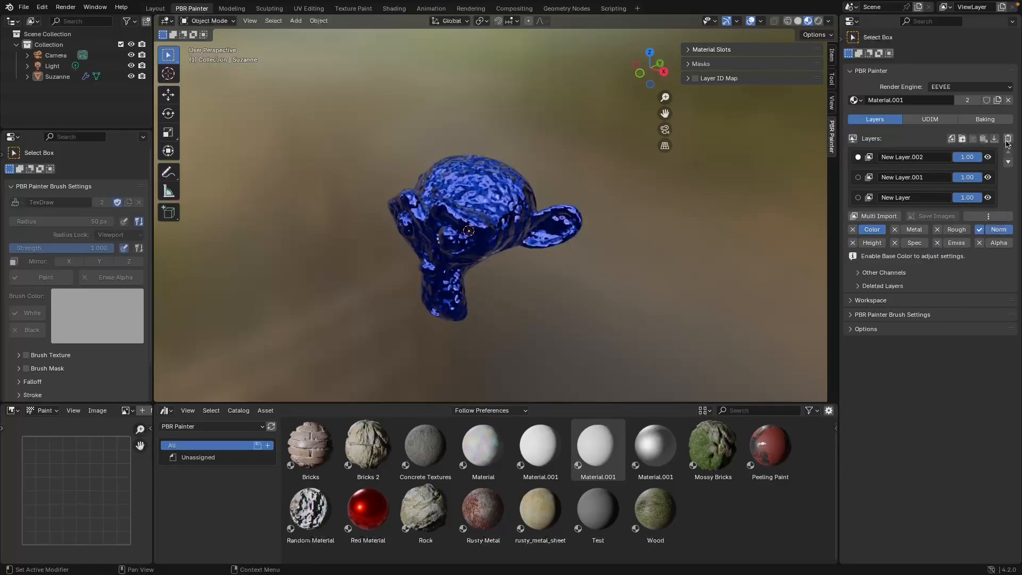
left_click(1008, 139)
left_click(995, 159)
left_click(1008, 139)
left_click(996, 158)
left_click(1007, 140)
left_click(995, 158)
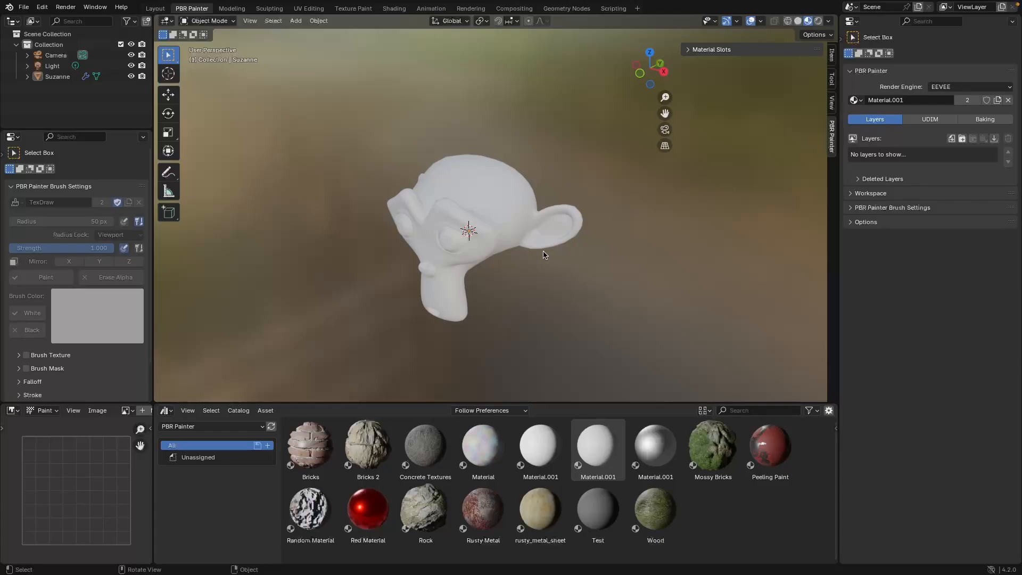
left_click(994, 139)
left_click(911, 141)
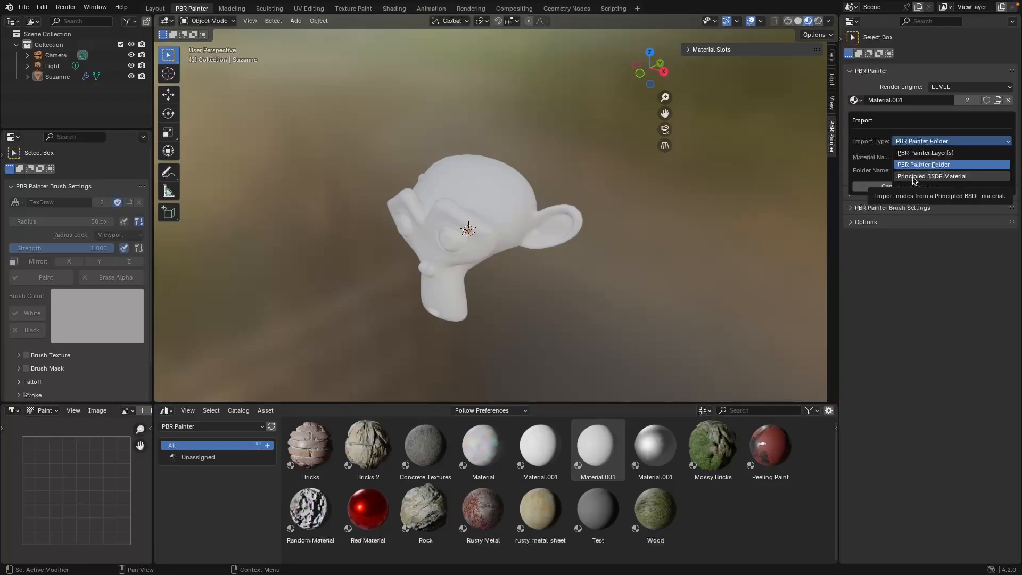
left_click(914, 178)
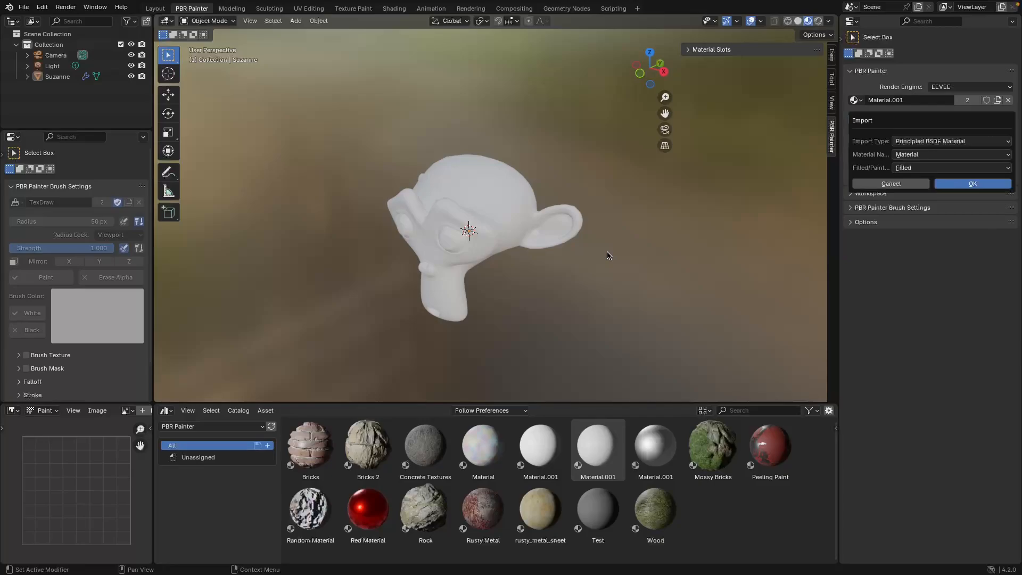
left_click(566, 258)
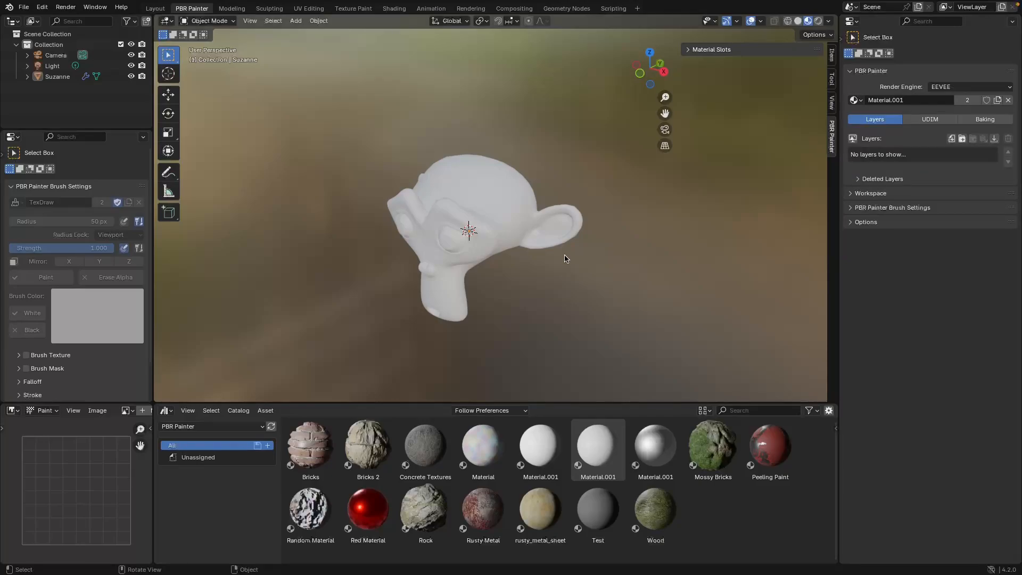
Replace Suzanne's material with a new default Principled BSDF material in the Shading workspace
left_click(394, 8)
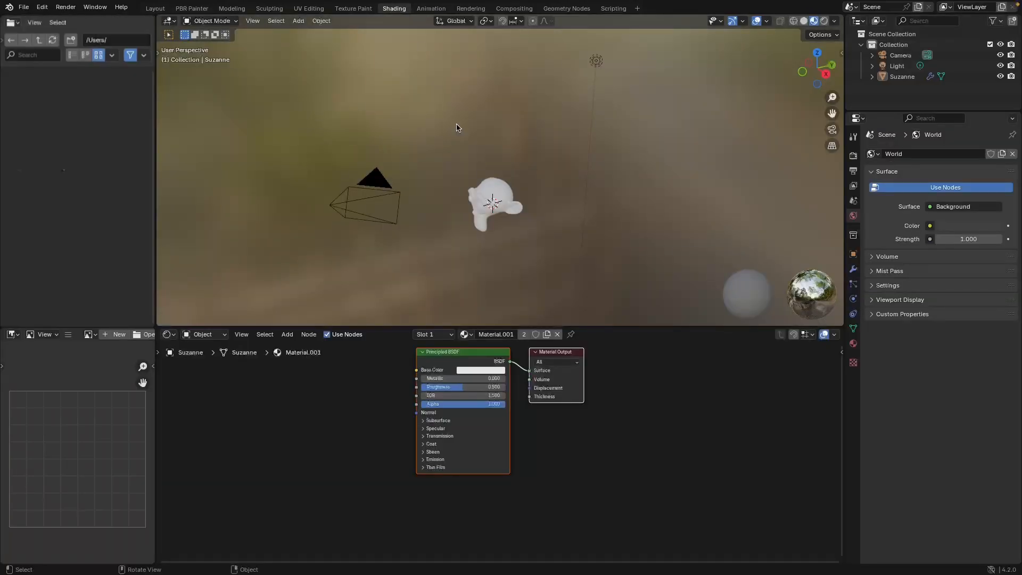
left_click(558, 334)
left_click(530, 335)
middle_click_drag(352, 389, 452, 425)
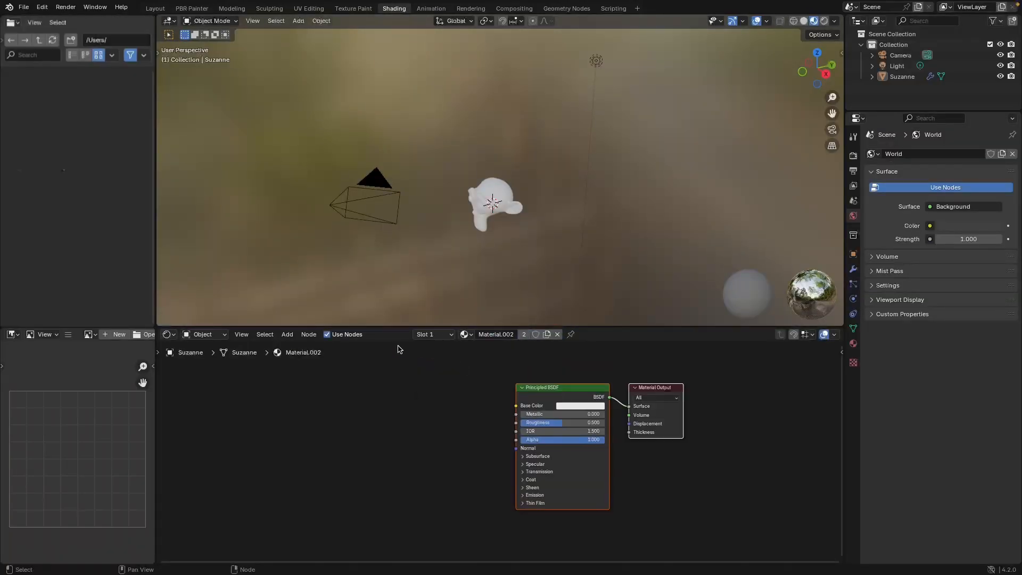
Add a Voronoi Texture node to the new material, well ahead of the Principled BSDF
left_click(297, 389)
key("shift+a")
left_click(297, 389)
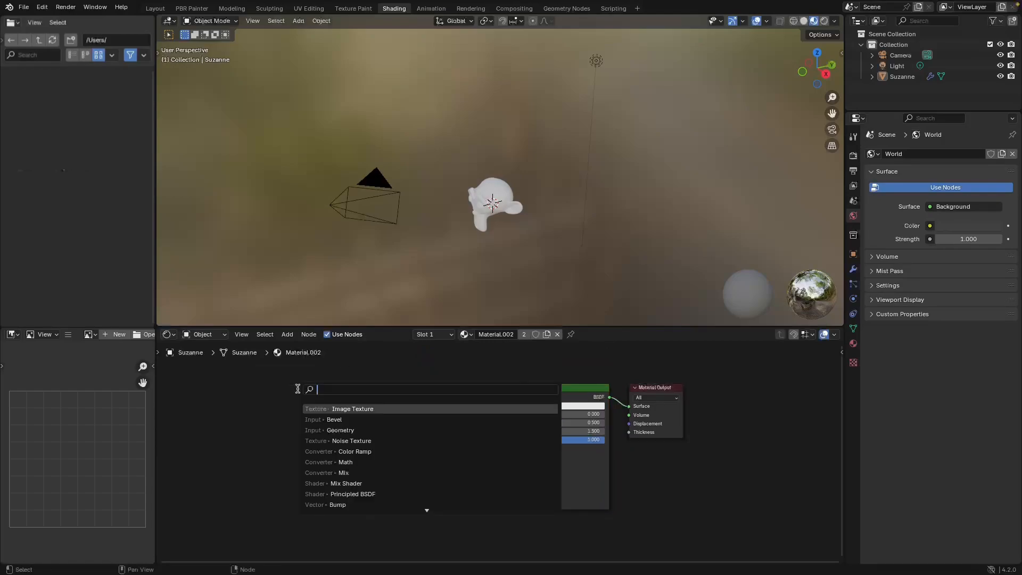
type("vor")
left_click(358, 408)
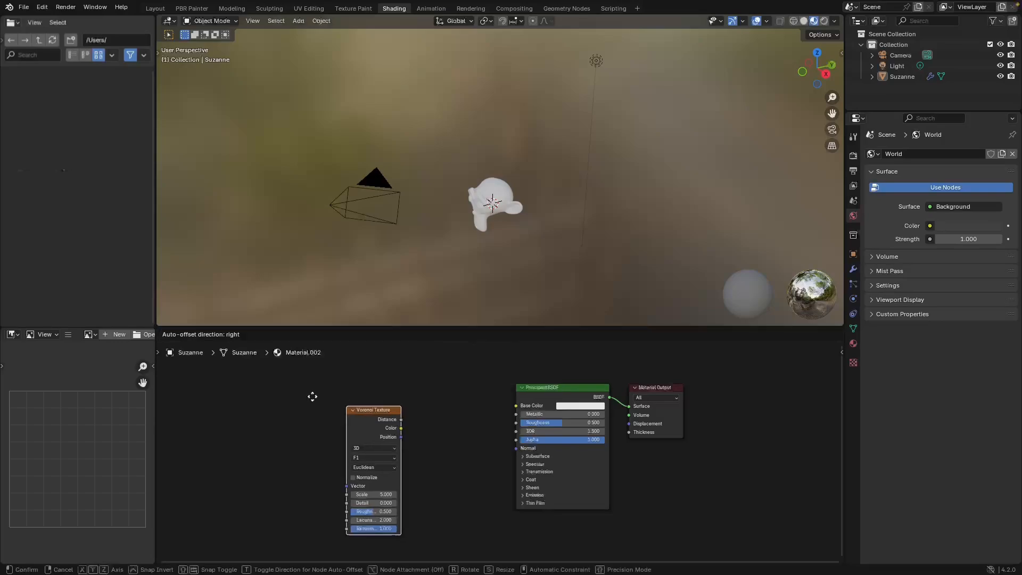
left_click(305, 397)
Add a Noise Texture node, feeding Voronoi Distance into its Scale and its Color into the Principled BSDF's Base Color
left_click(381, 409)
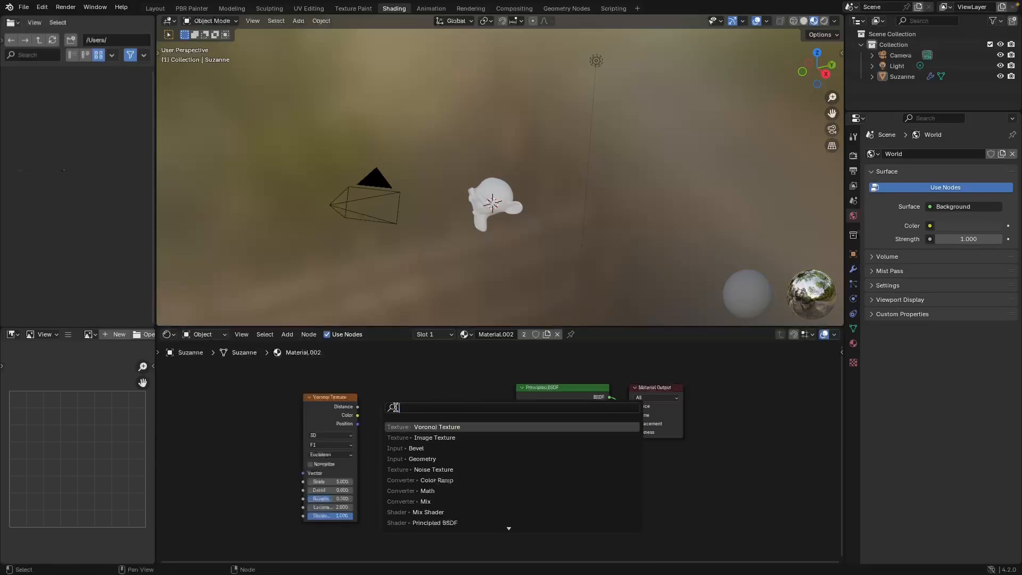
type("noise")
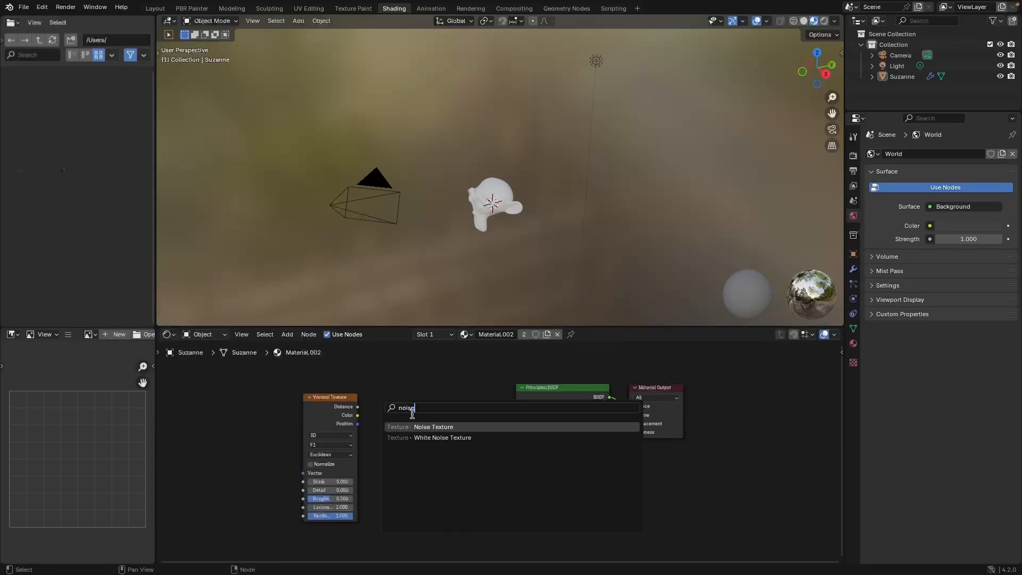
key("Return")
left_click(396, 370)
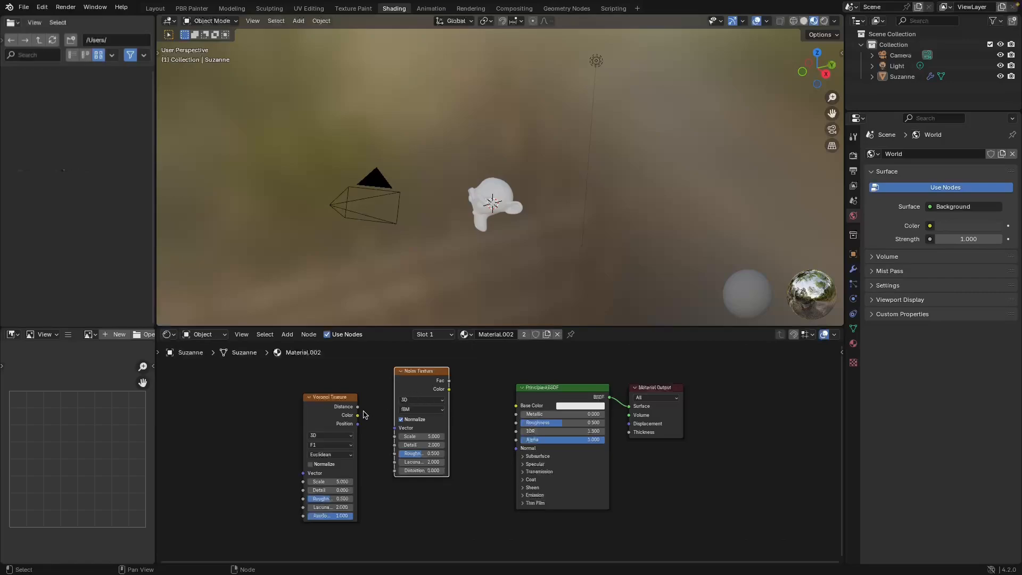
left_click_drag(357, 406, 395, 436)
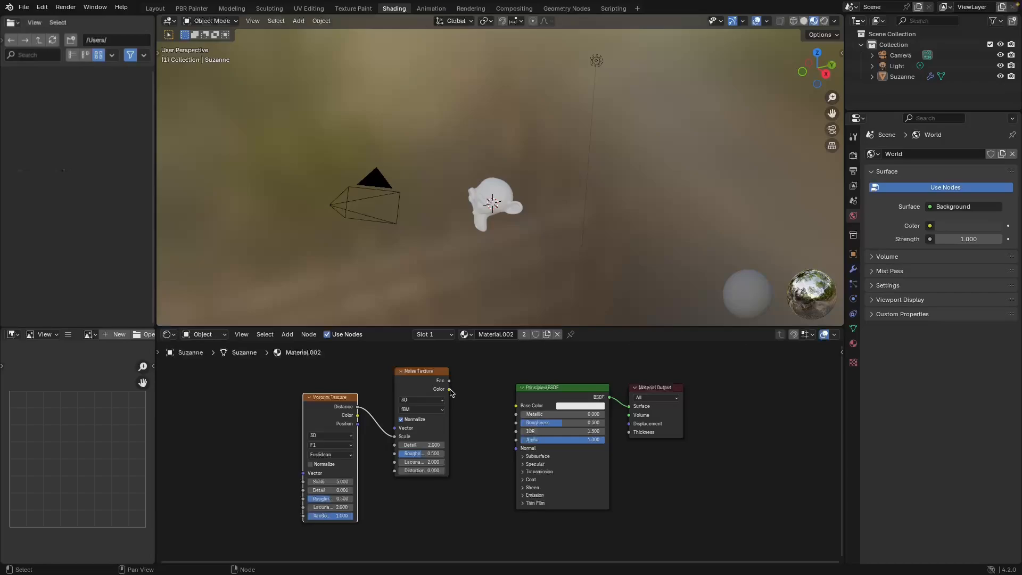
mouse_move(450, 389)
left_mouse_down()
mouse_move(551, 413)
mouse_move(520, 409)
left_mouse_up()
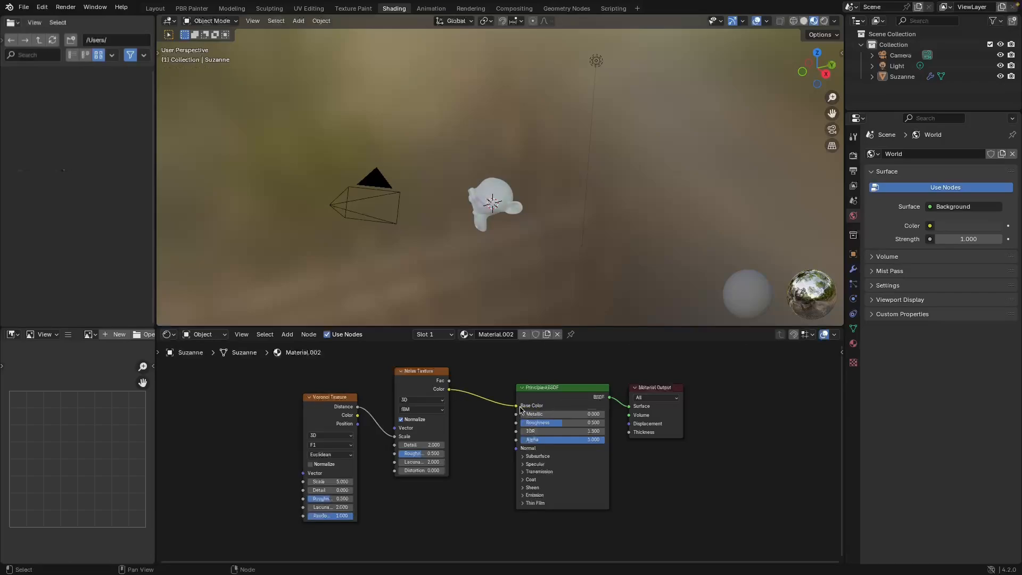
Set the Principled BSDF's Metallic to 1.000 and Roughness to 0.277, and inspect the shading on Suzanne
scroll(482, 287, "up", 7)
middle_click_drag(482, 290, 514, 176, "shift")
scroll(514, 179, "up", 2)
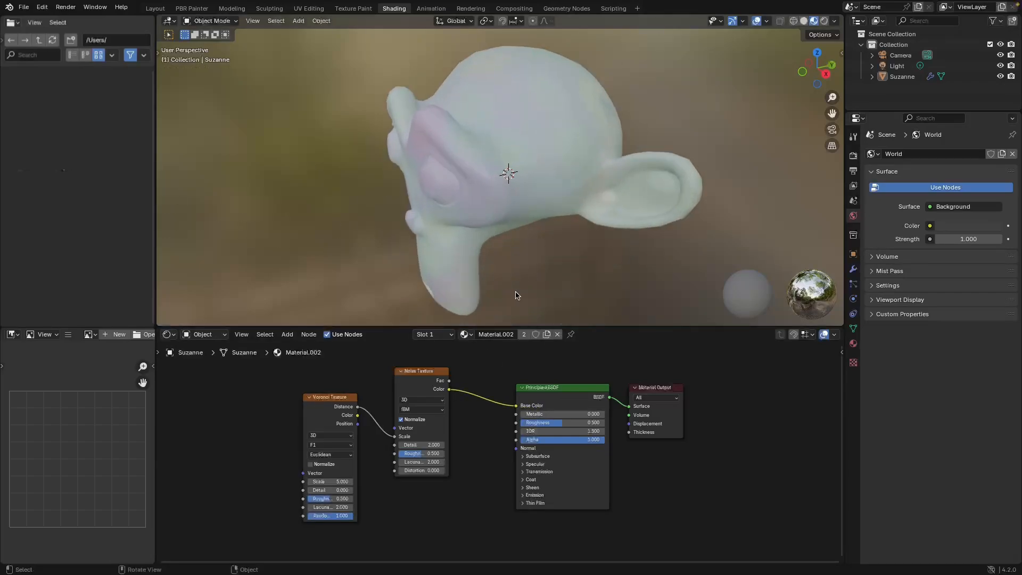
mouse_move(556, 423)
left_mouse_down()
mouse_move(544, 423)
mouse_move(605, 415)
left_mouse_up()
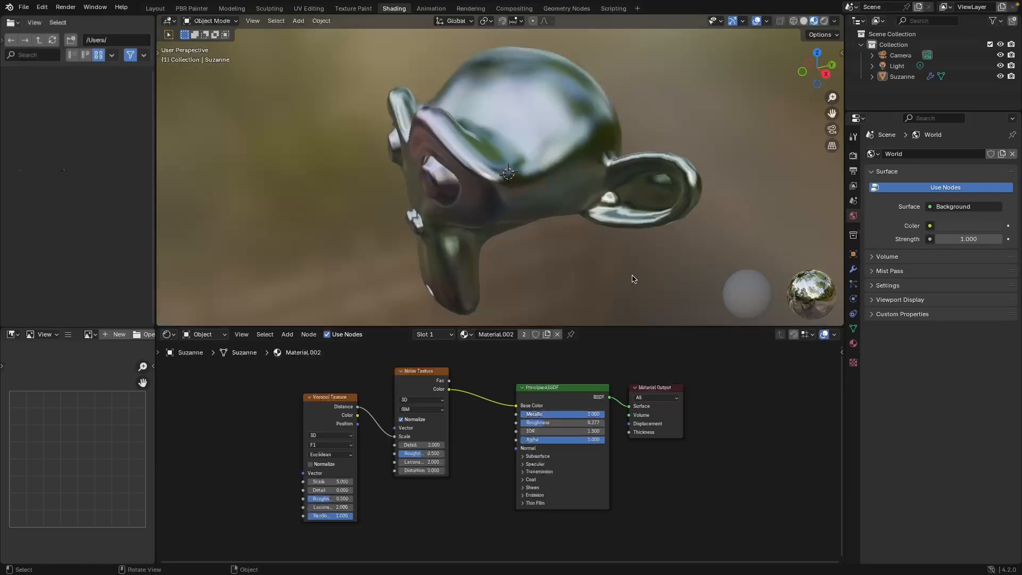
middle_click_drag(500, 207, 487, 245)
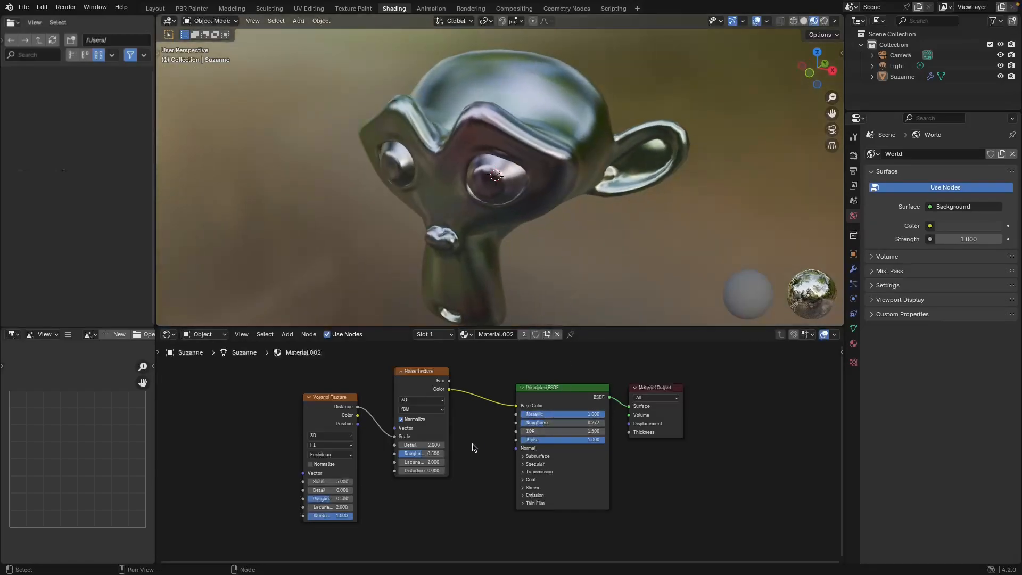
In the PBR Painter workspace, assign Material.001 to Suzanne and import Material.002 as a Filled layer with the Principled BSDF Material type
left_click(192, 8)
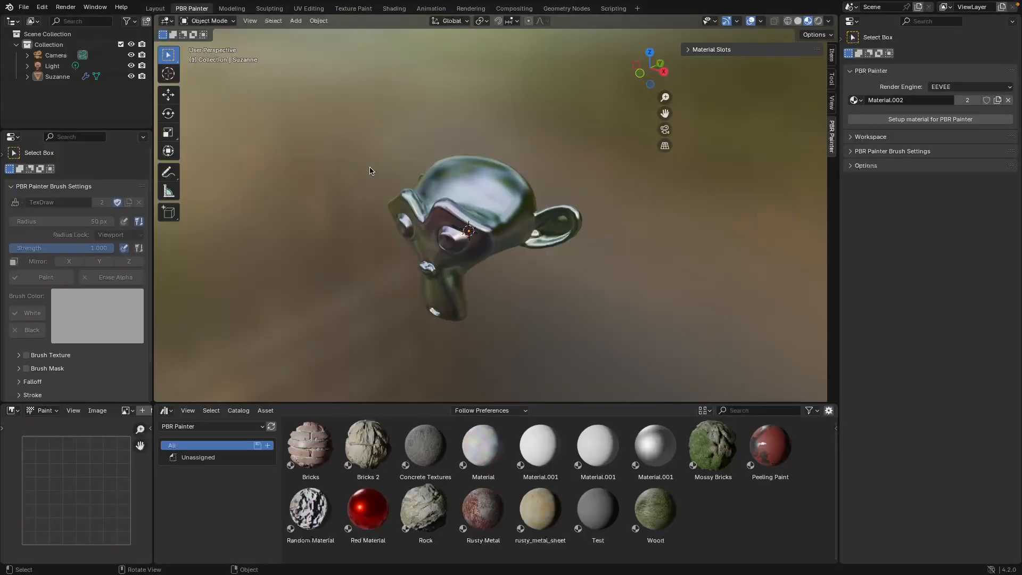
left_click(855, 101)
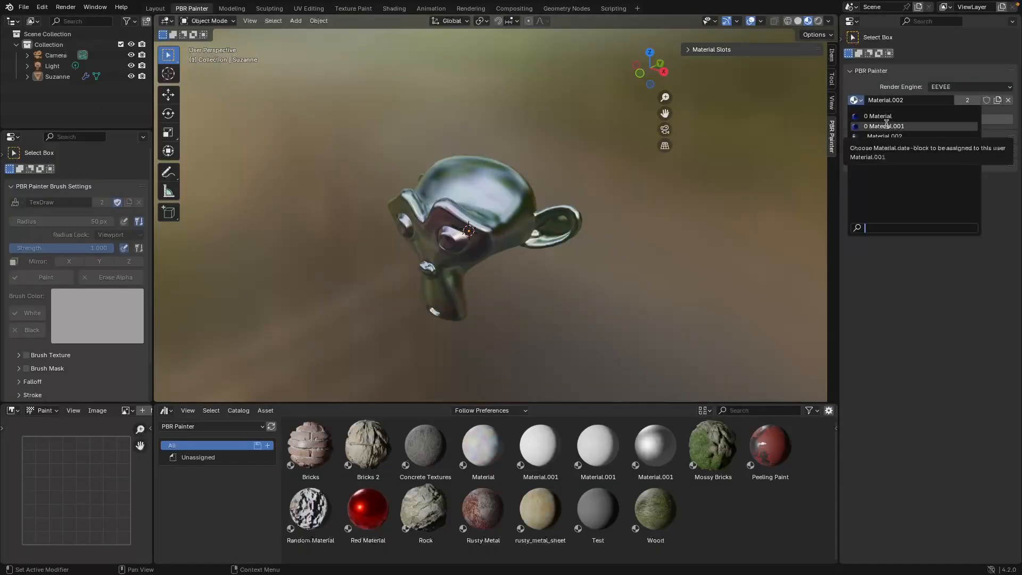
left_click(888, 127)
left_click(994, 138)
left_click(938, 145)
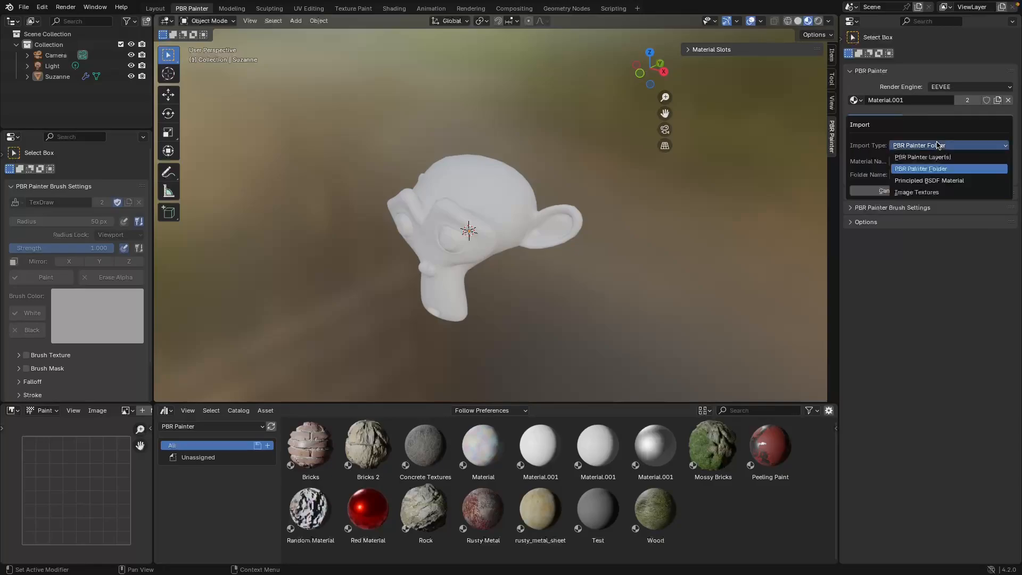
left_click(942, 182)
left_click(929, 172)
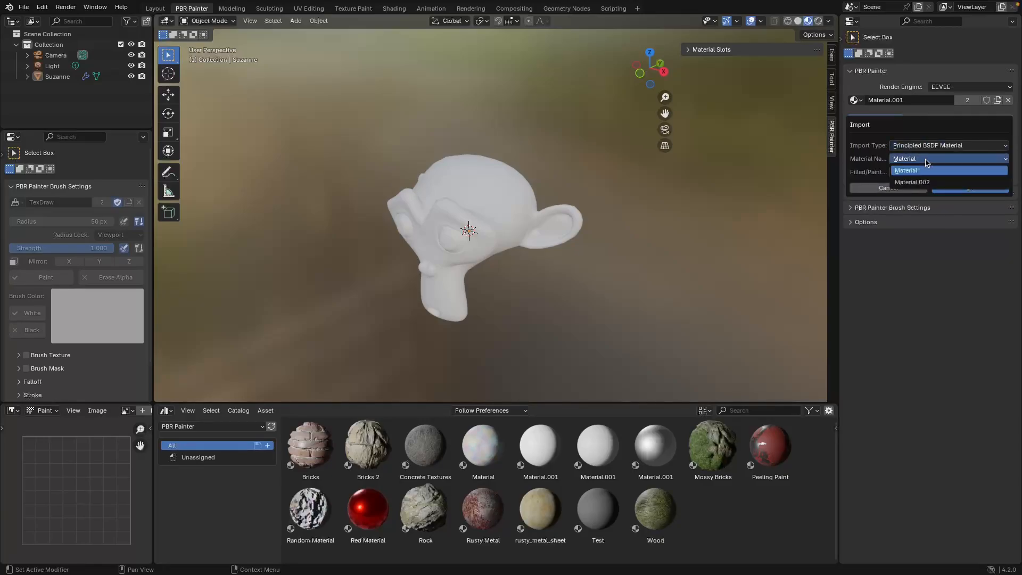
left_click(932, 181)
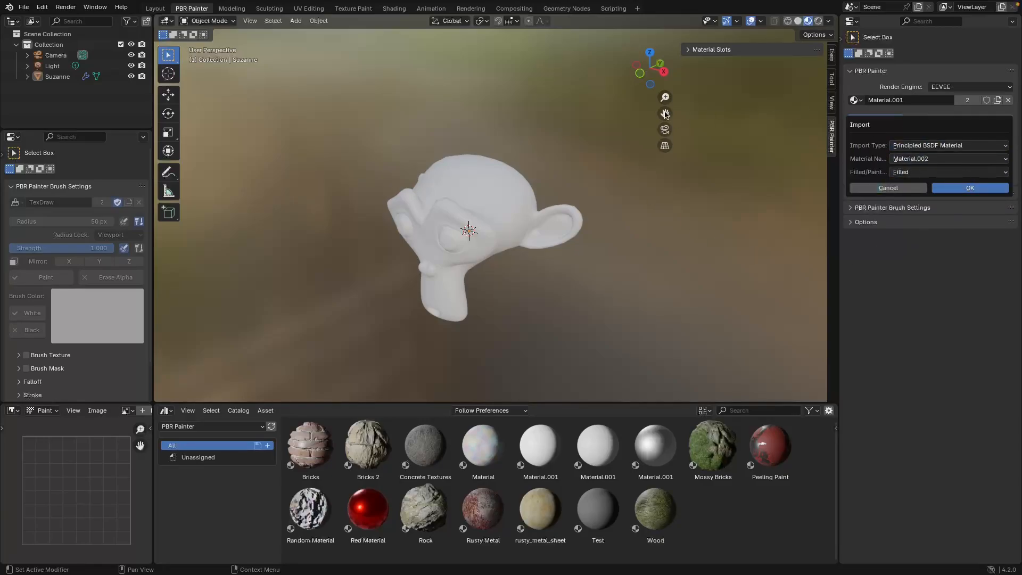
left_click(965, 188)
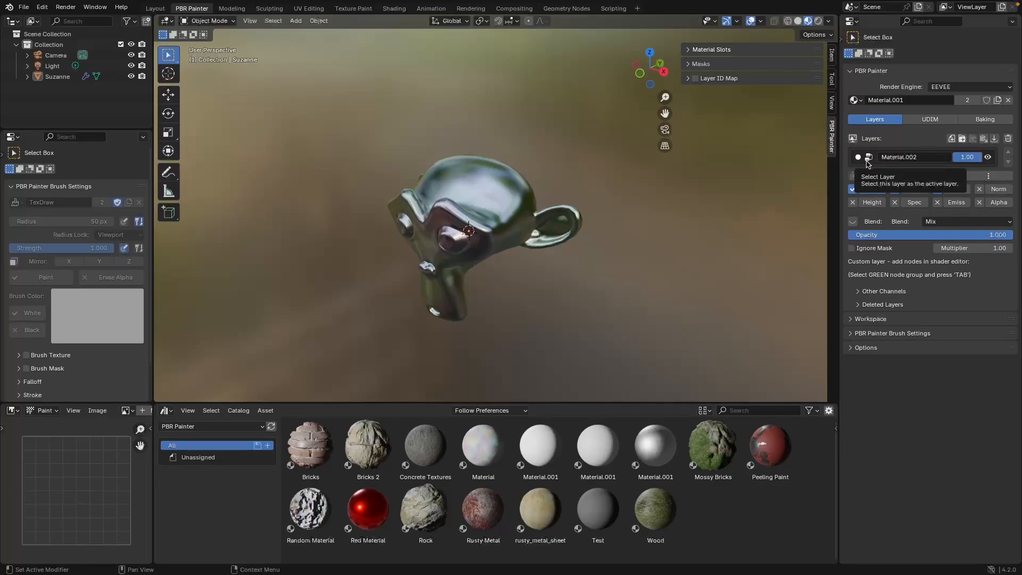
Examine the nodes inside the green Material.002 layer group in the Shading workspace
left_click(388, 12)
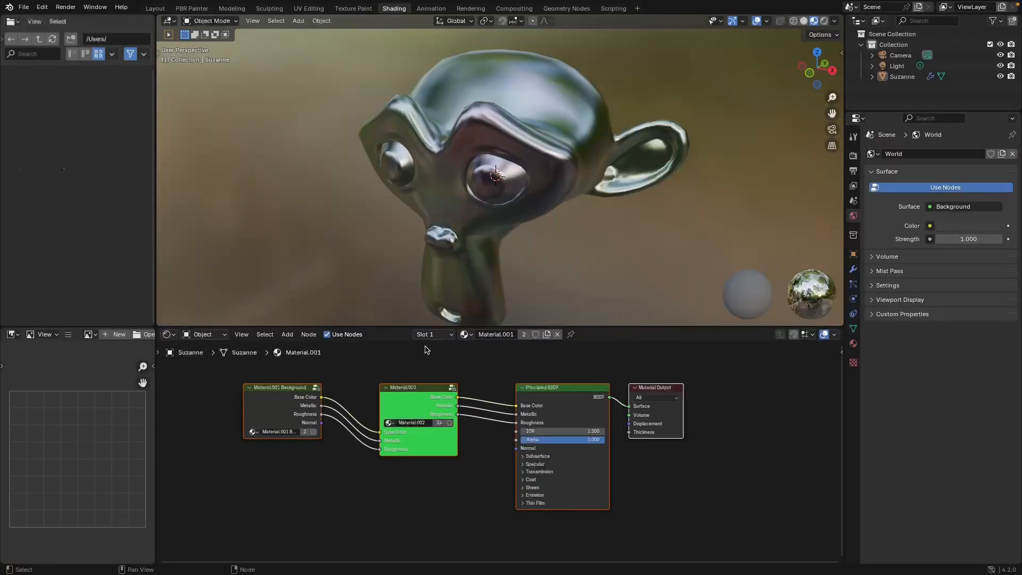
left_click(407, 411)
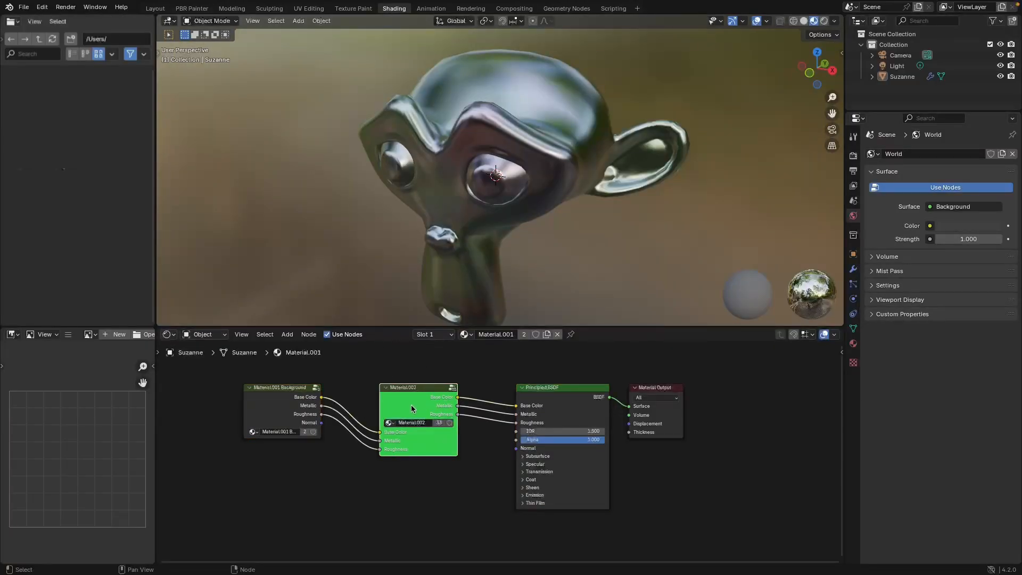
key("Tab")
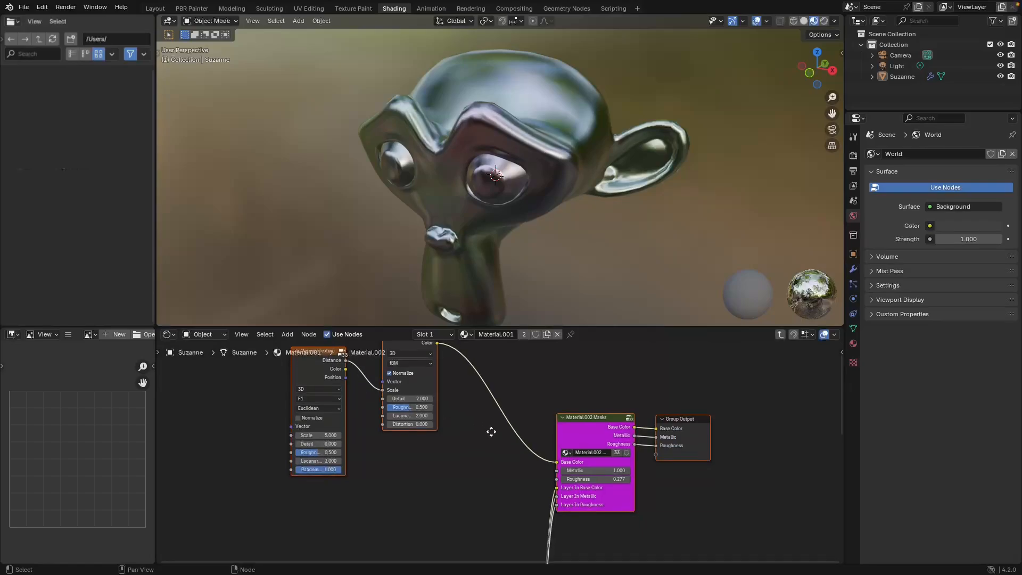
middle_click_drag(488, 426, 468, 433)
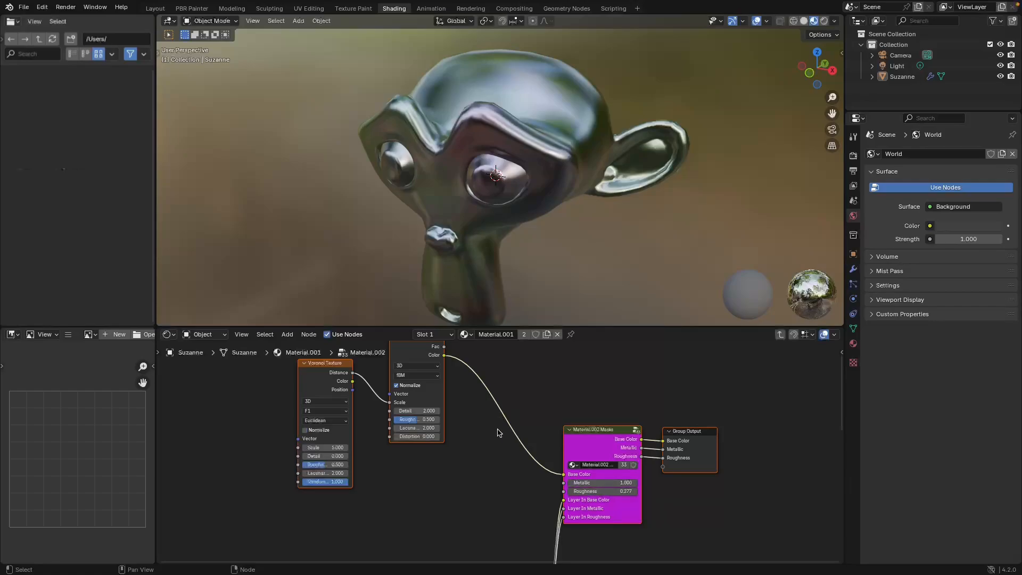
Return to the PBR Painter workspace and view the Image Textures import type in the layer import options
left_click(192, 9)
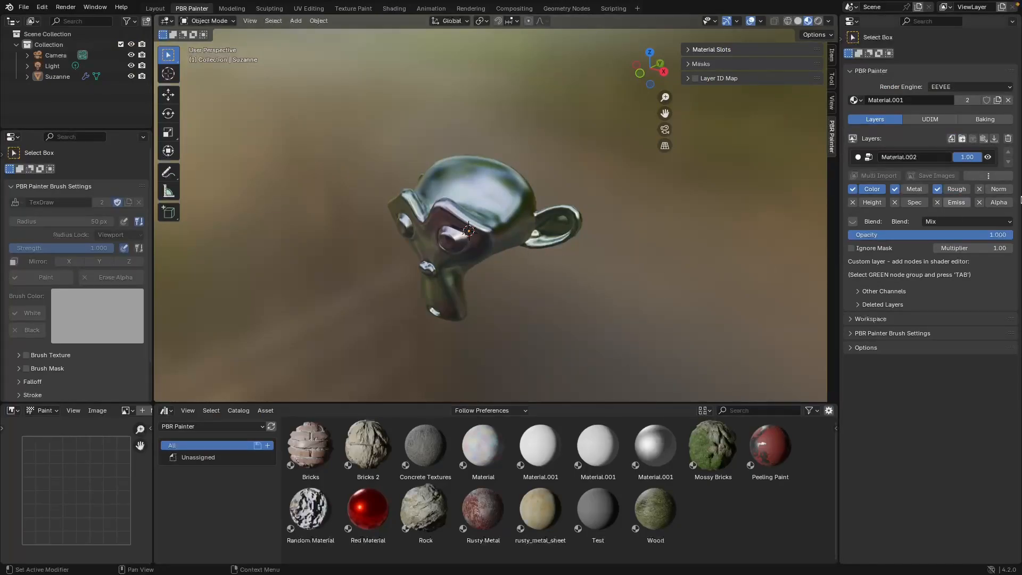
left_click(993, 139)
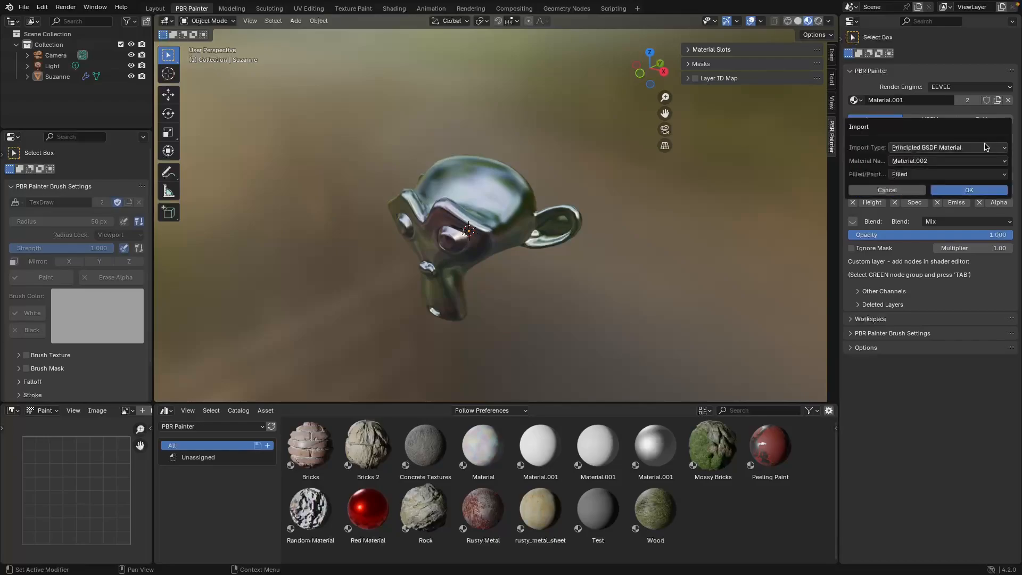
left_click(924, 148)
left_click(916, 194)
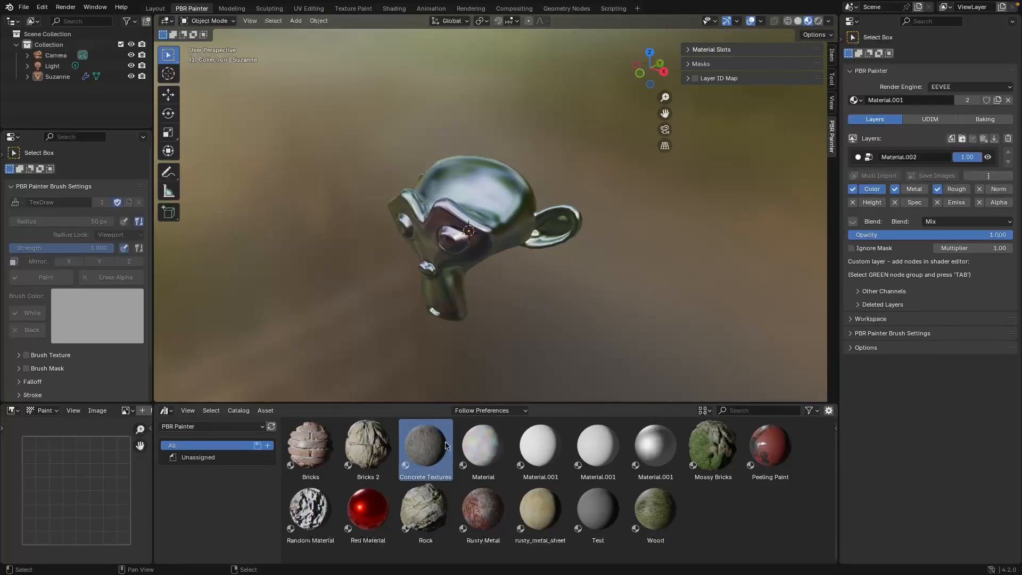
Apply the Concrete Textures asset to Suzanne and examine its texture nodes in the Shading workspace
mouse_move(426, 452)
left_mouse_down()
mouse_move(479, 206)
mouse_move(468, 230)
left_mouse_up()
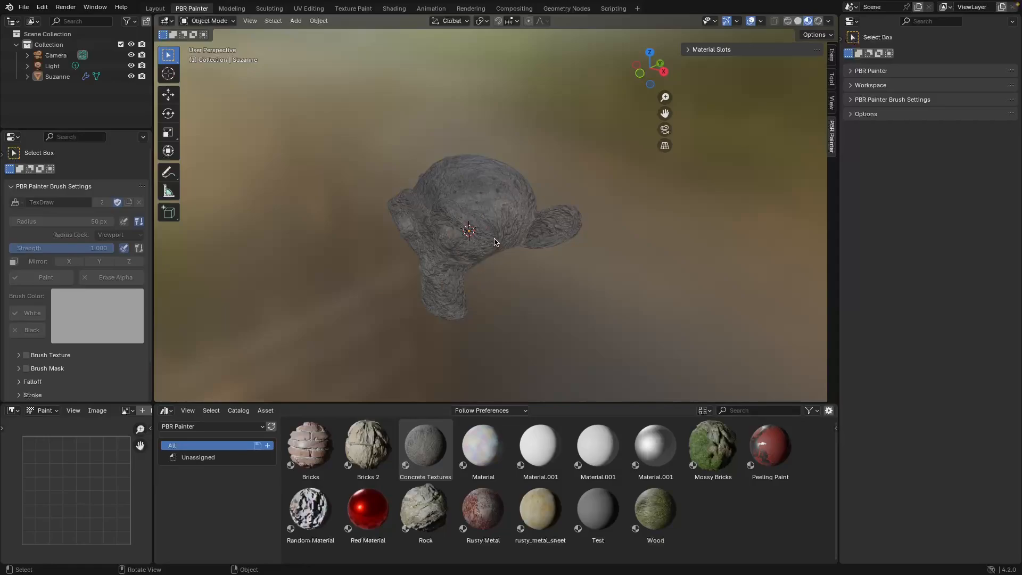
left_click(395, 9)
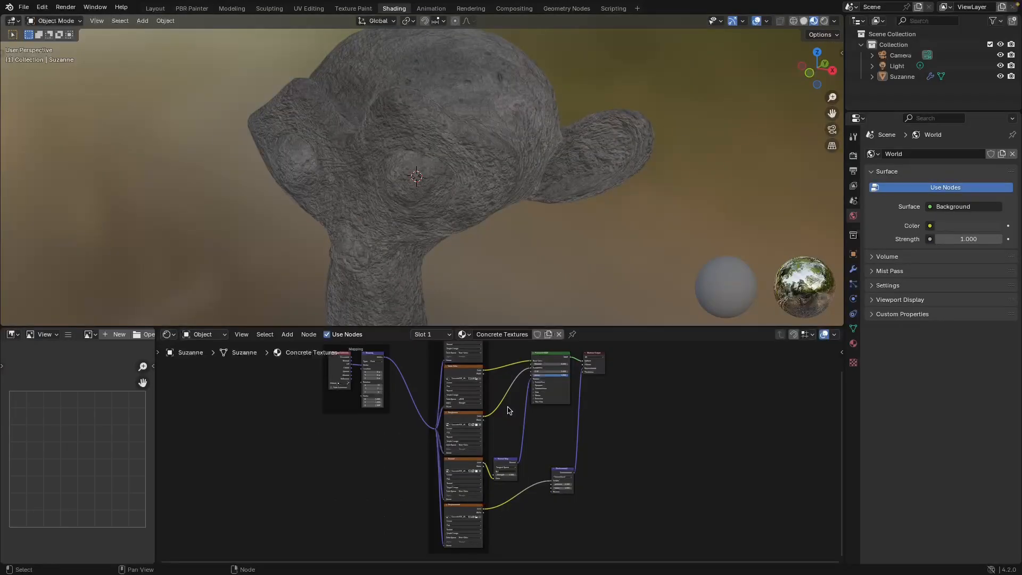
middle_click_drag(514, 405, 509, 453)
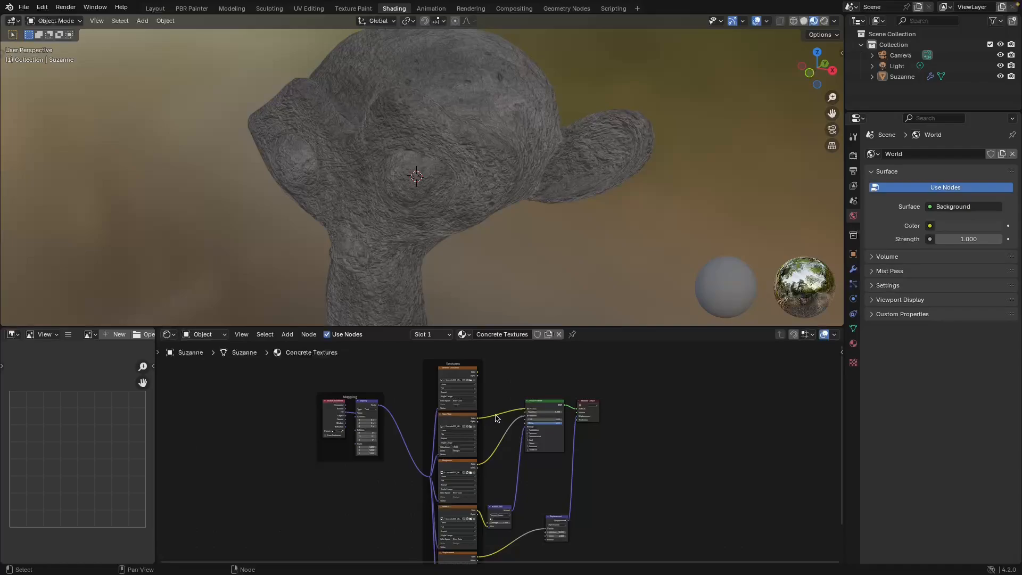
scroll(494, 408, "up", 5)
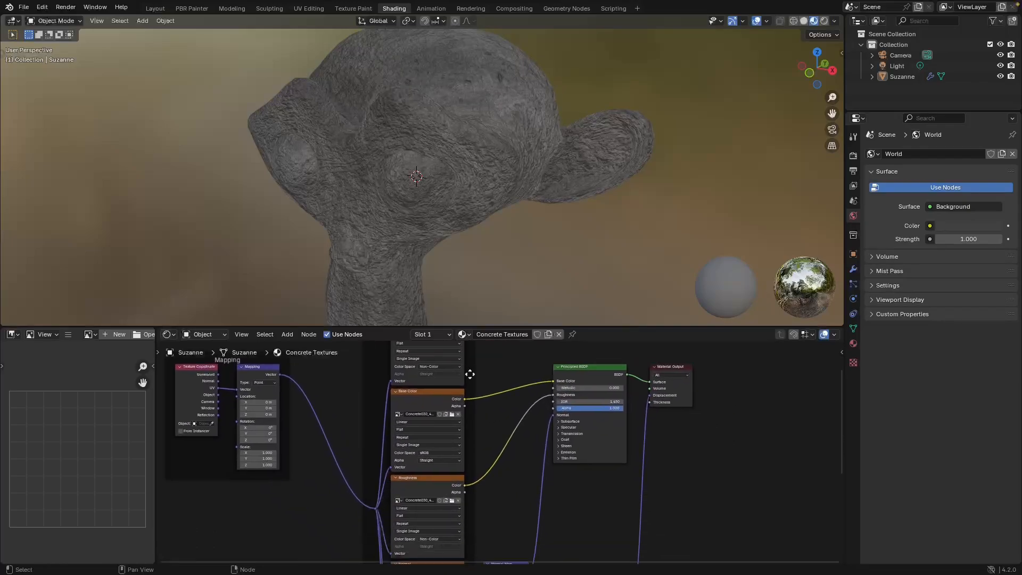
middle_click_drag(495, 474, 497, 422)
middle_click_drag(471, 460, 464, 369)
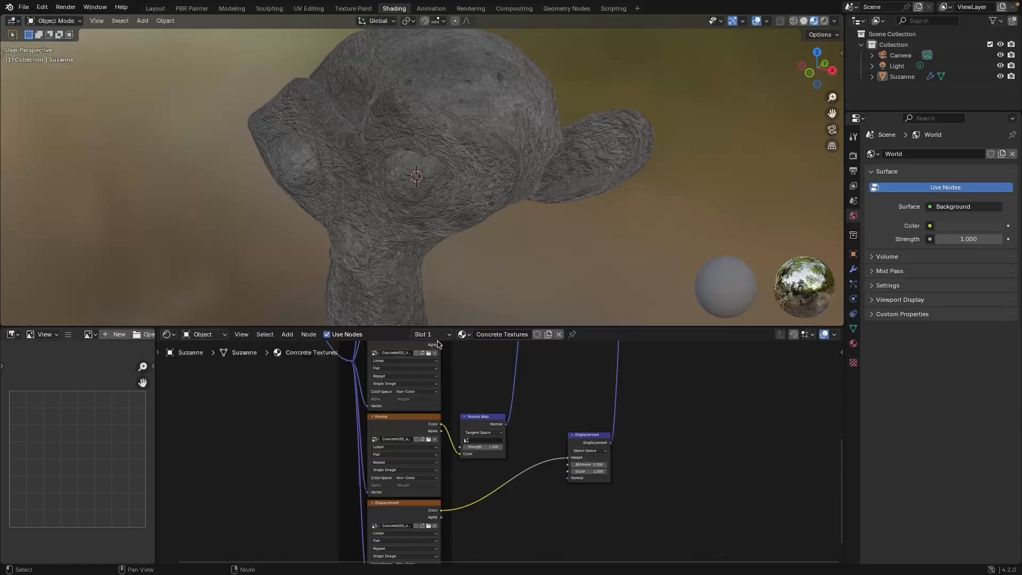
middle_click_drag(493, 388, 457, 482)
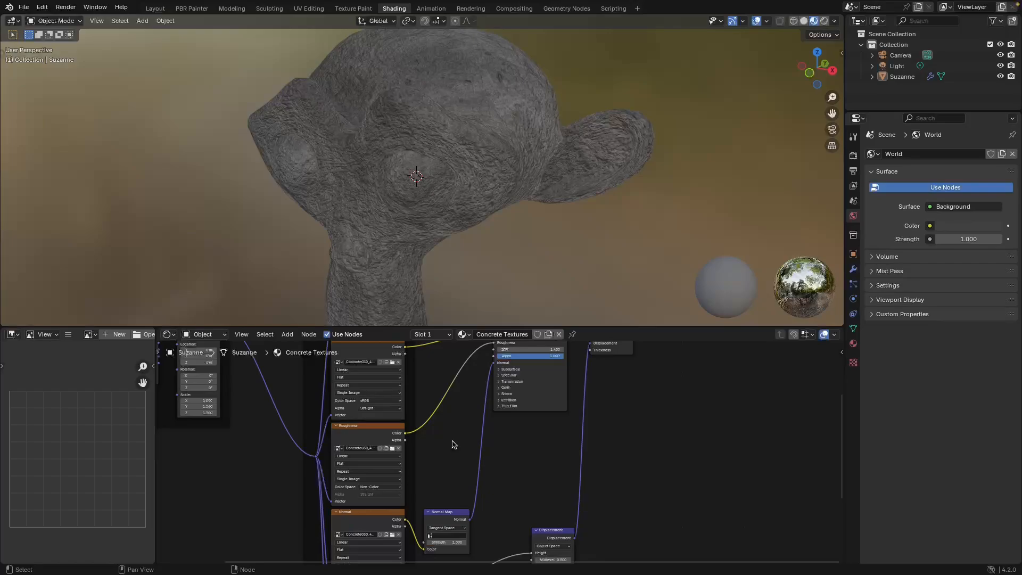
In the PBR Painter workspace, assign Material.001 back to Suzanne's material slot
left_click(193, 9)
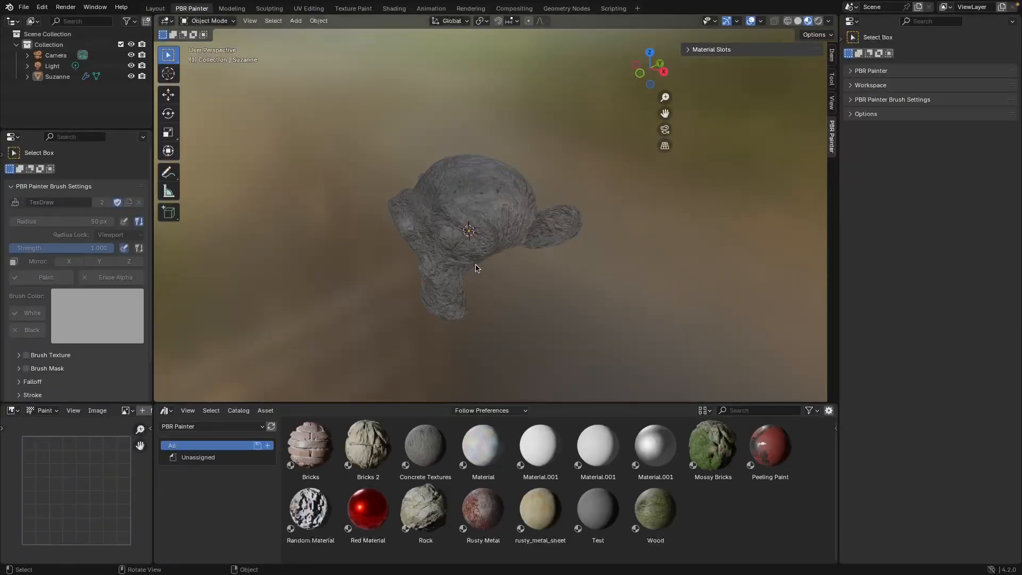
left_click(692, 50)
left_click(693, 132)
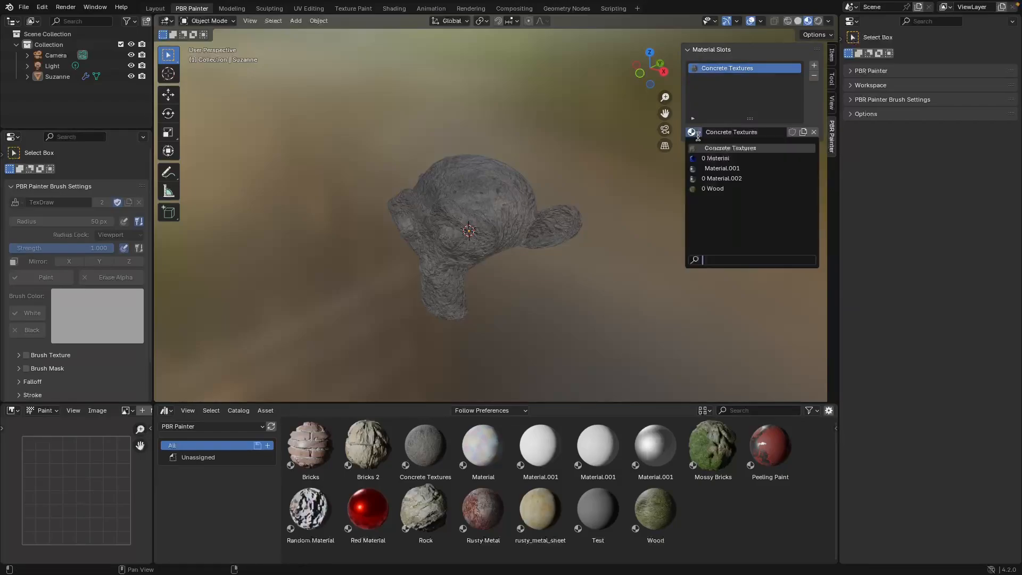
left_click(716, 168)
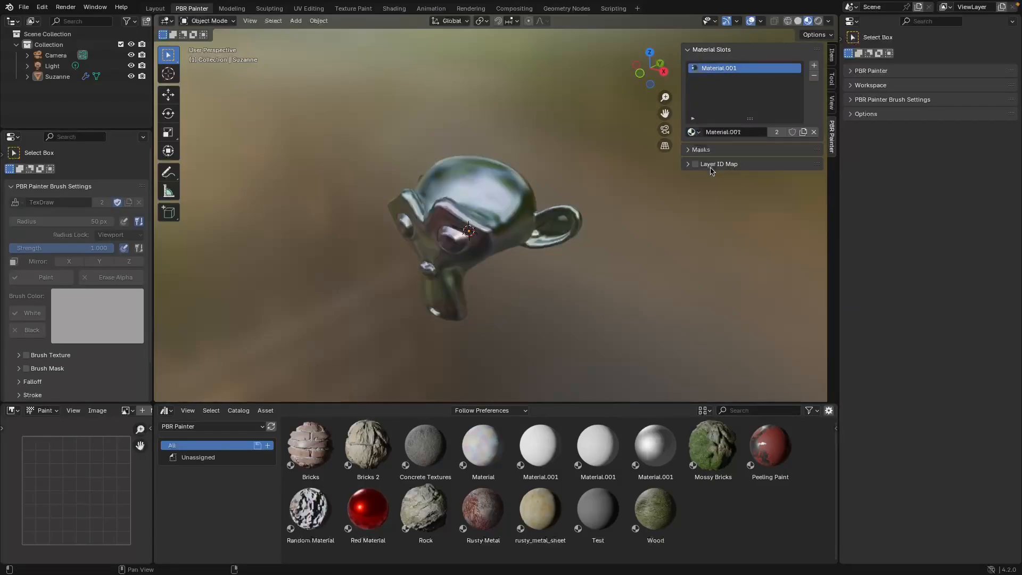
Delete the Material.002 layer from Material.001's PBR Painter layer stack
left_click(852, 72)
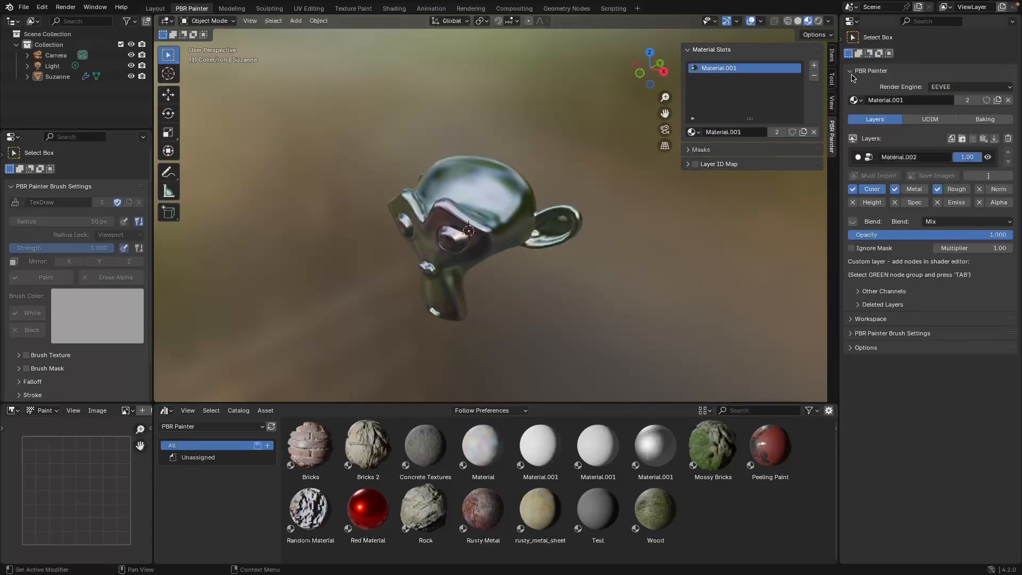
left_click(1009, 139)
left_click(975, 166)
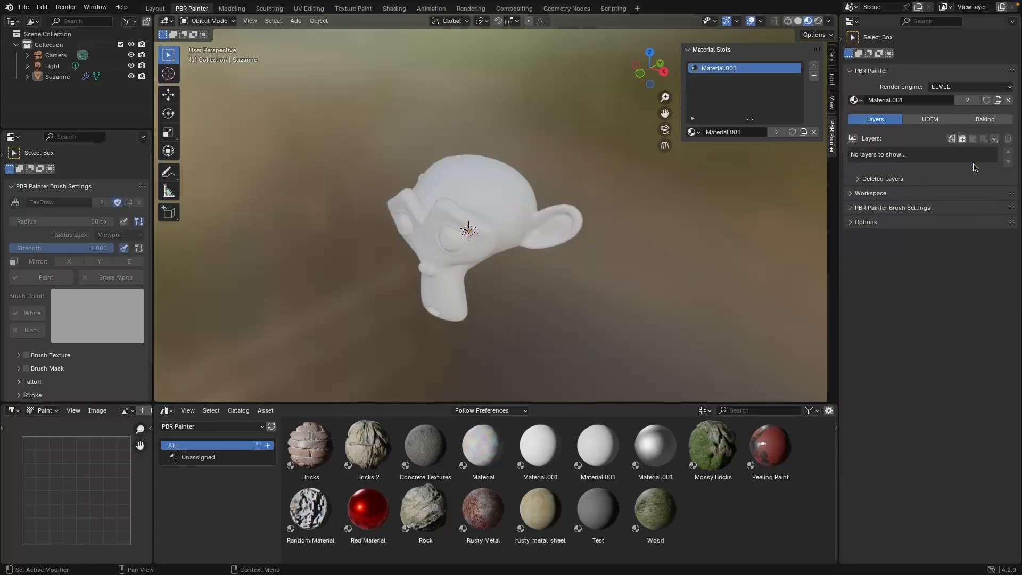
Import Concrete Textures into Material.001 as a Filled layer with the Image Textures import type
left_click(994, 140)
left_click(993, 147)
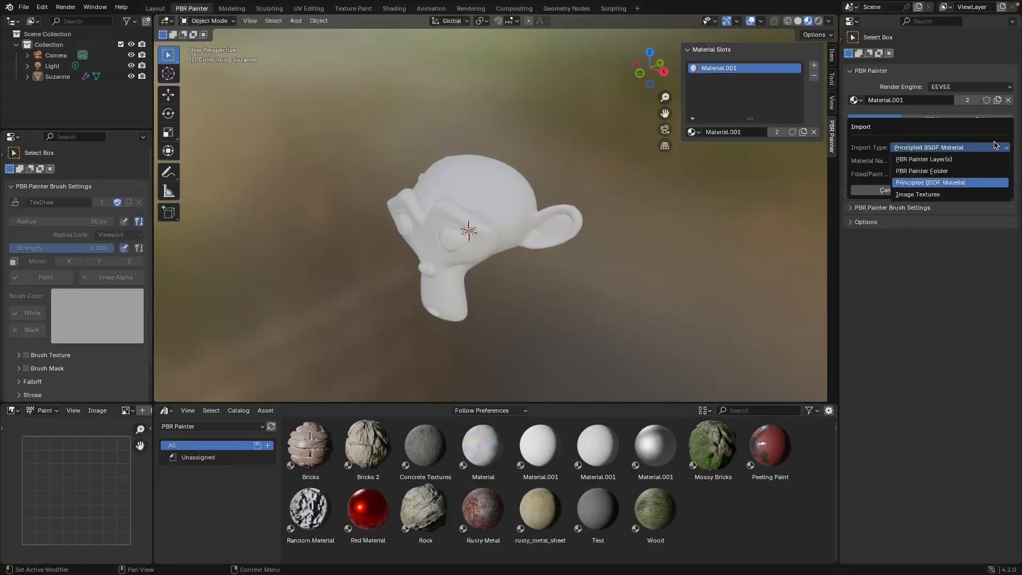
left_click(927, 199)
left_click(925, 161)
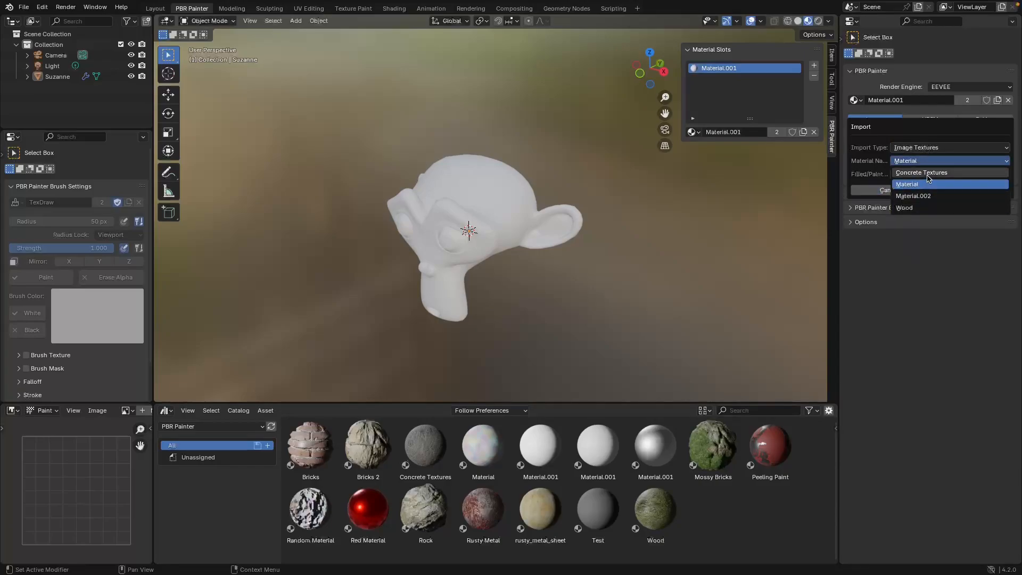
left_click(927, 175)
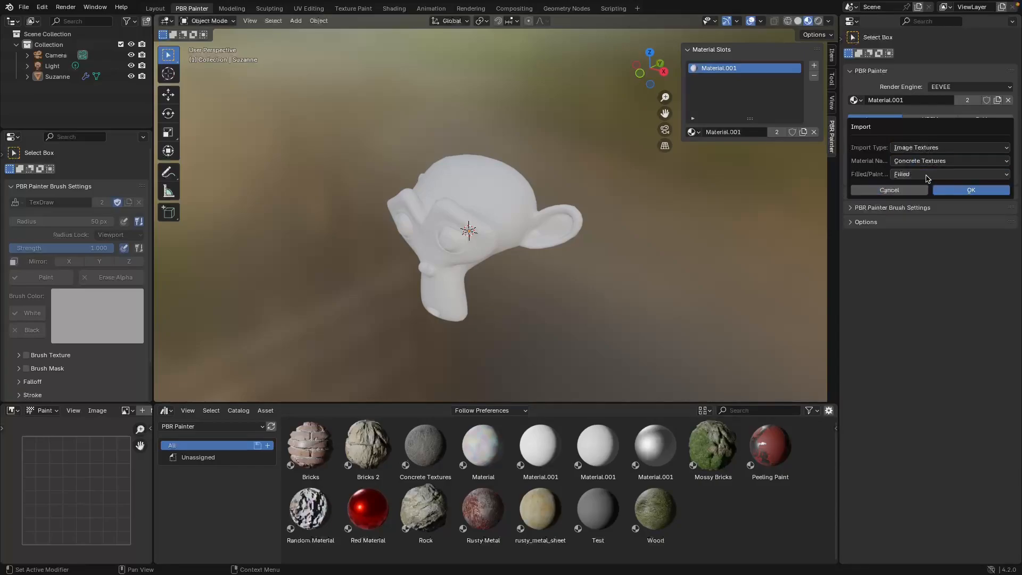
left_click(971, 190)
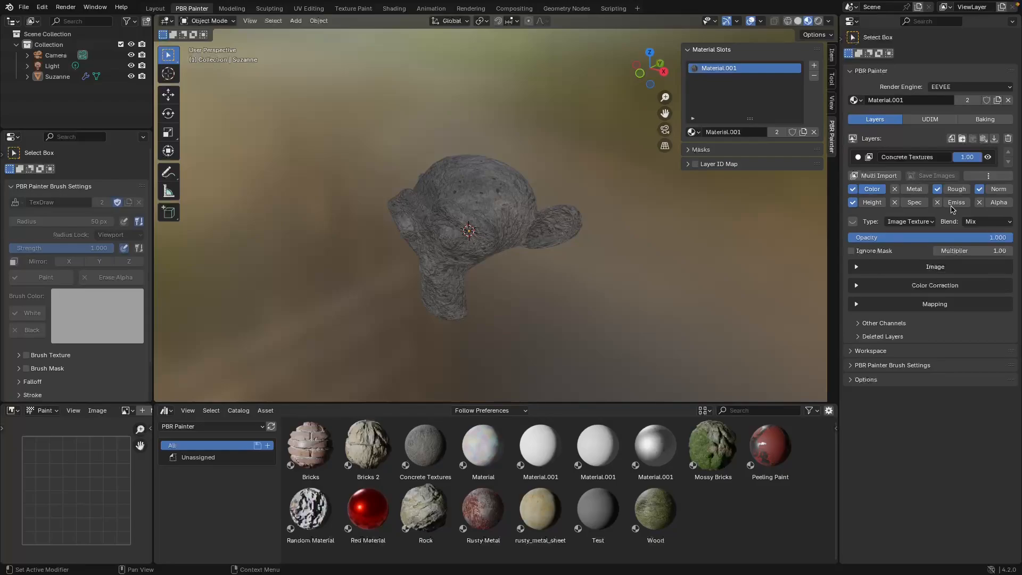
left_click(994, 139)
left_click(957, 149)
left_click(930, 181)
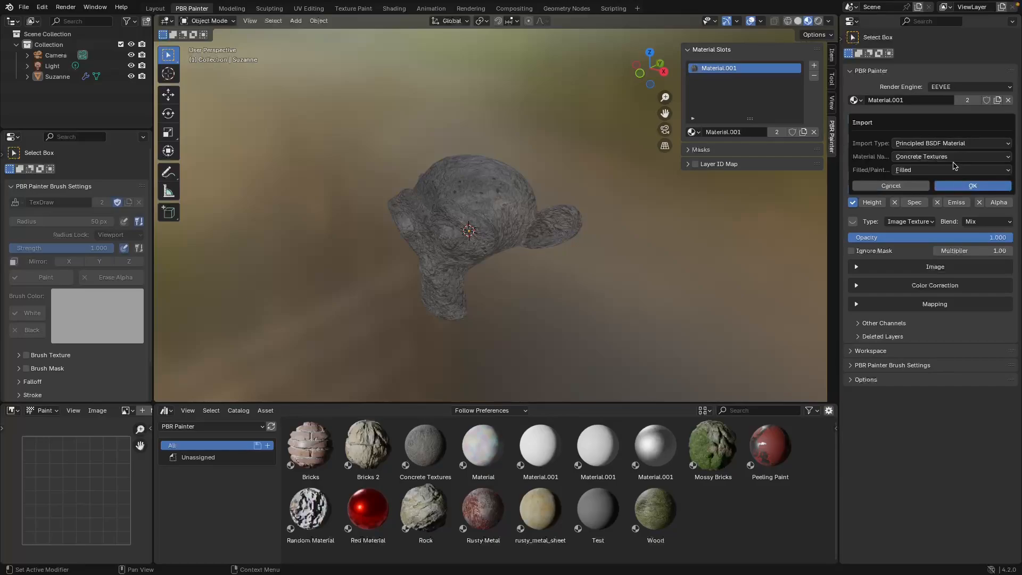
key("Return")
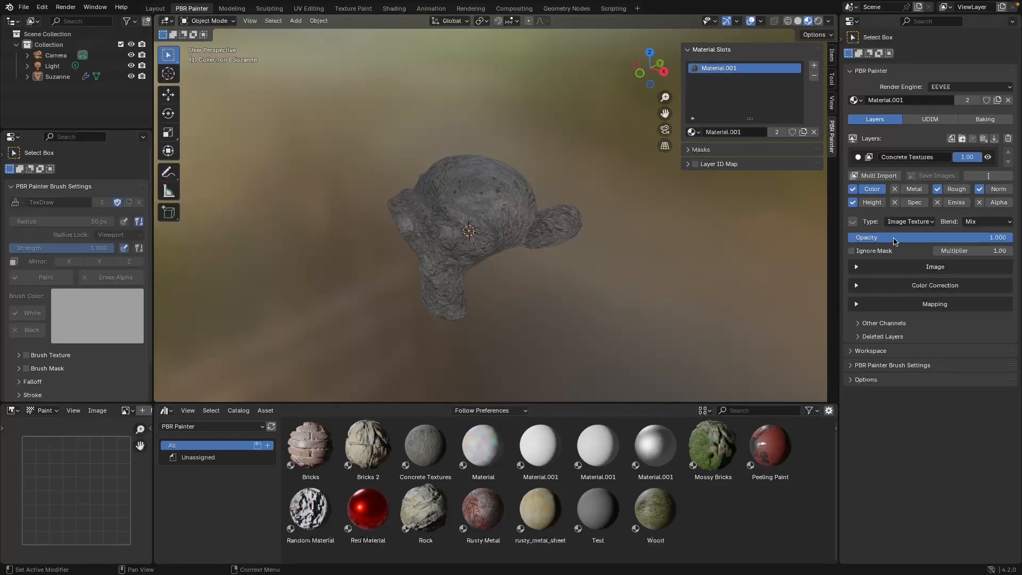
Examine the Concrete Textures layer's imported color image and its AO texture in the color correction settings
left_click(927, 270)
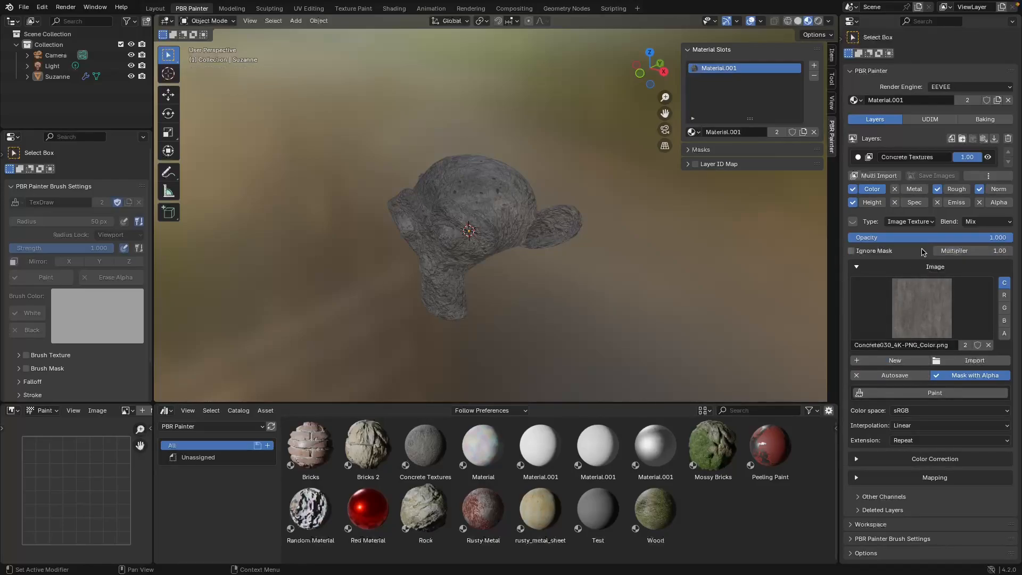
left_click(933, 268)
left_click(935, 285)
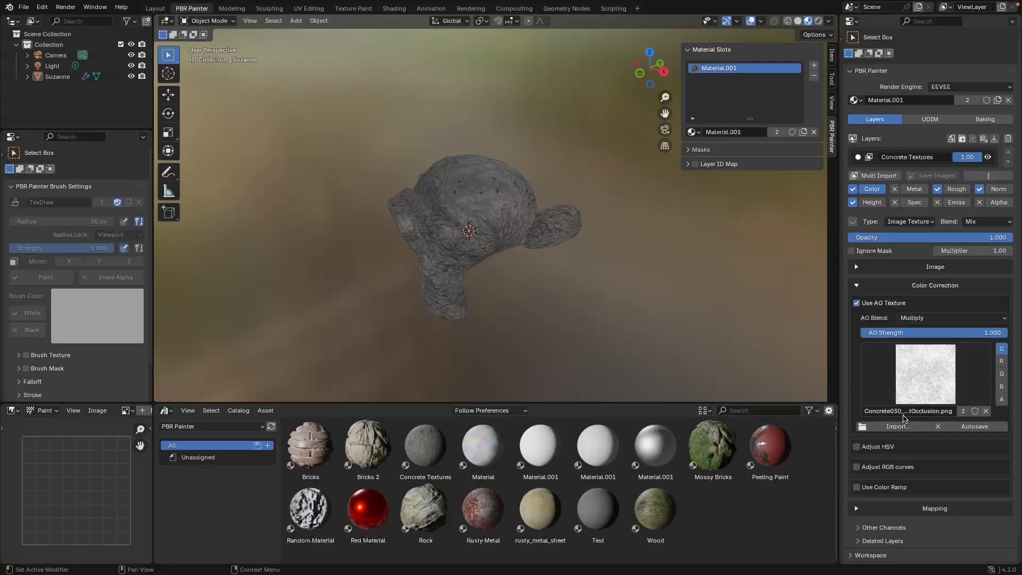
left_click(929, 286)
Set the Concrete Textures layer's mapping to Box (PBR Painter) and its rotation to X -8.8° and Y 38.3°
left_click(925, 306)
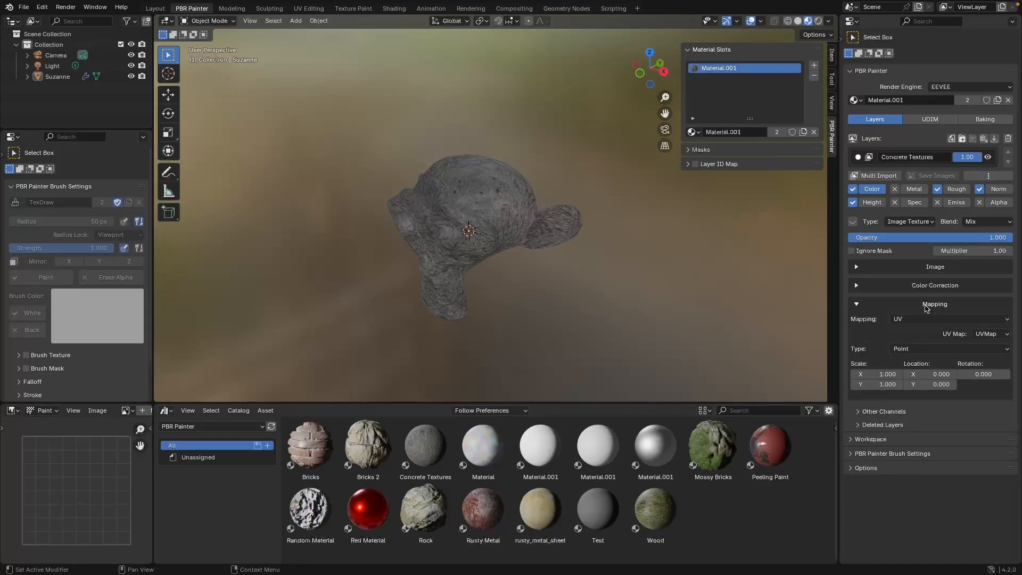
left_click(925, 319)
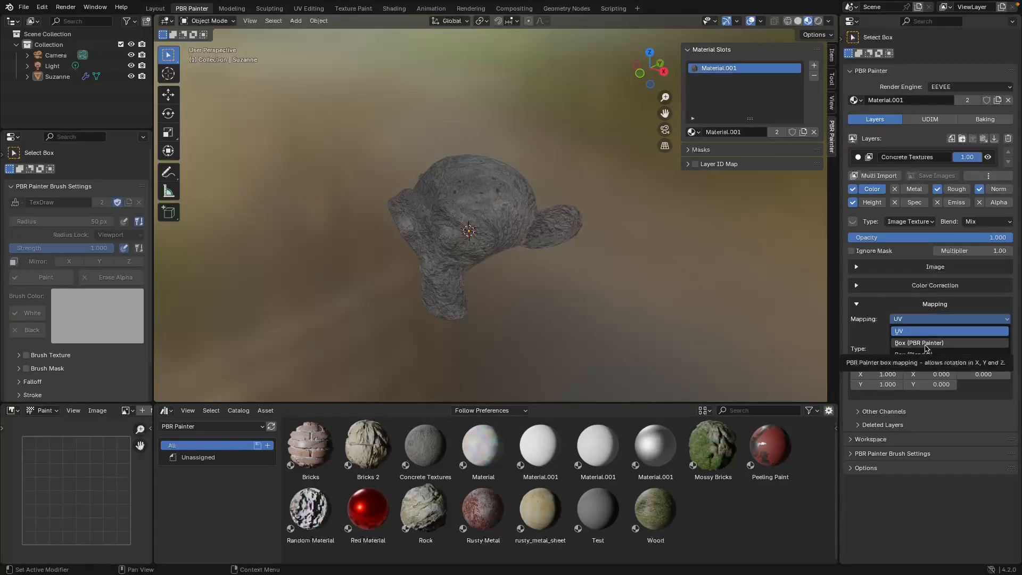
left_click(925, 344)
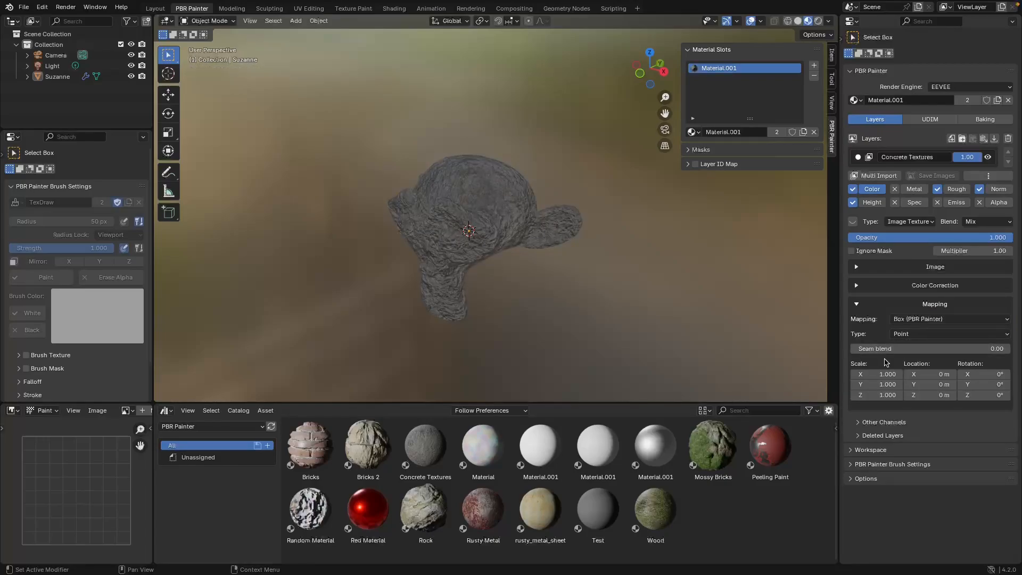
mouse_move(979, 375)
left_mouse_down()
mouse_move(954, 375)
mouse_move(989, 385)
left_mouse_up()
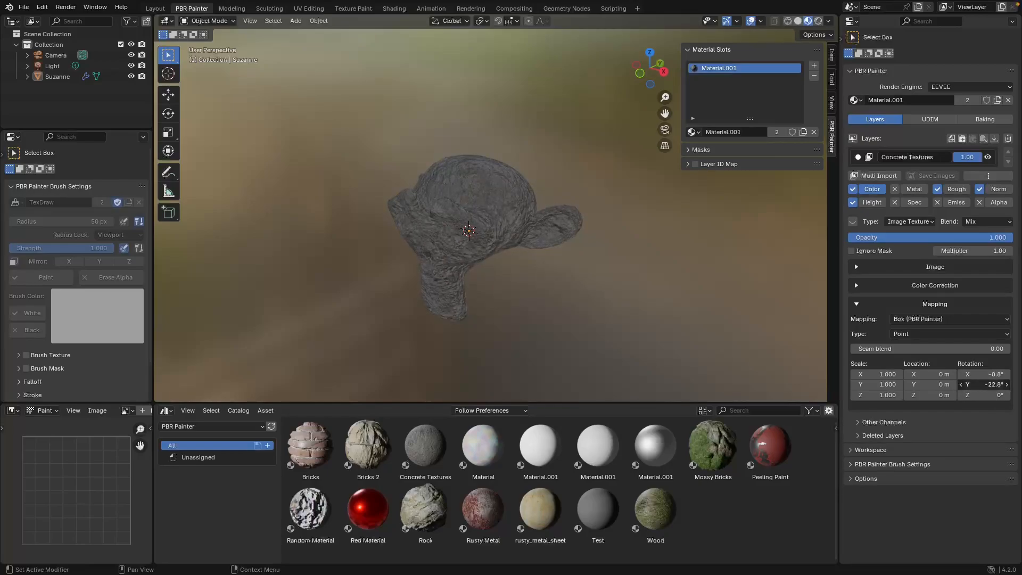
Import the Concrete Textures asset from the asset library as a Filled PBR Painter layer with only image textures
left_click(692, 49)
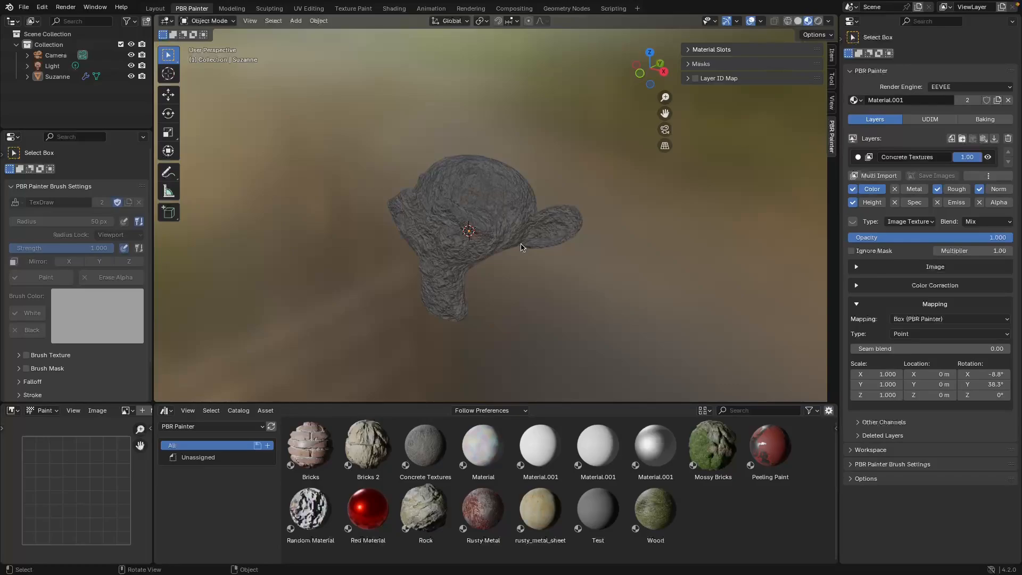
left_click(483, 447)
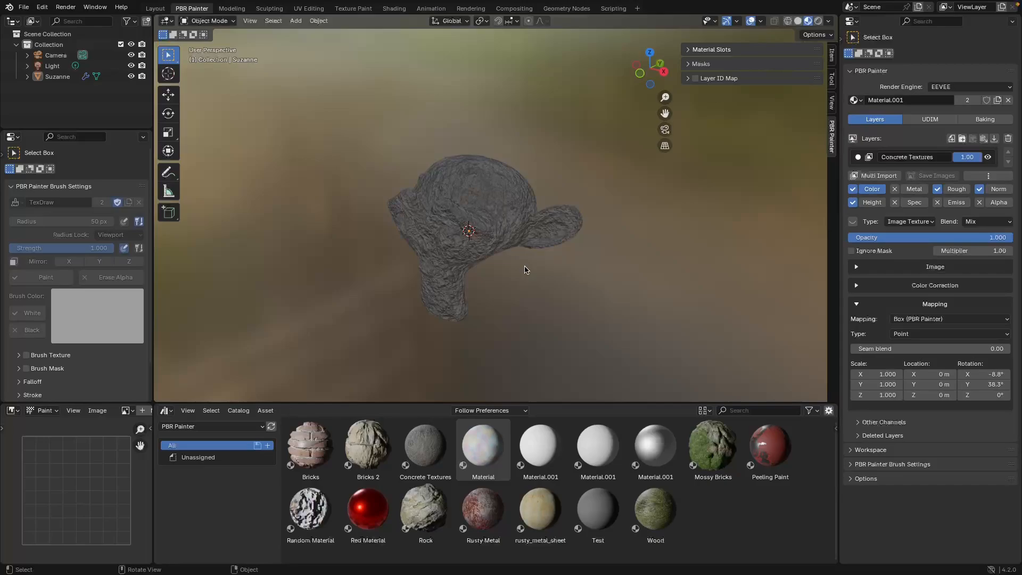
left_click(435, 453)
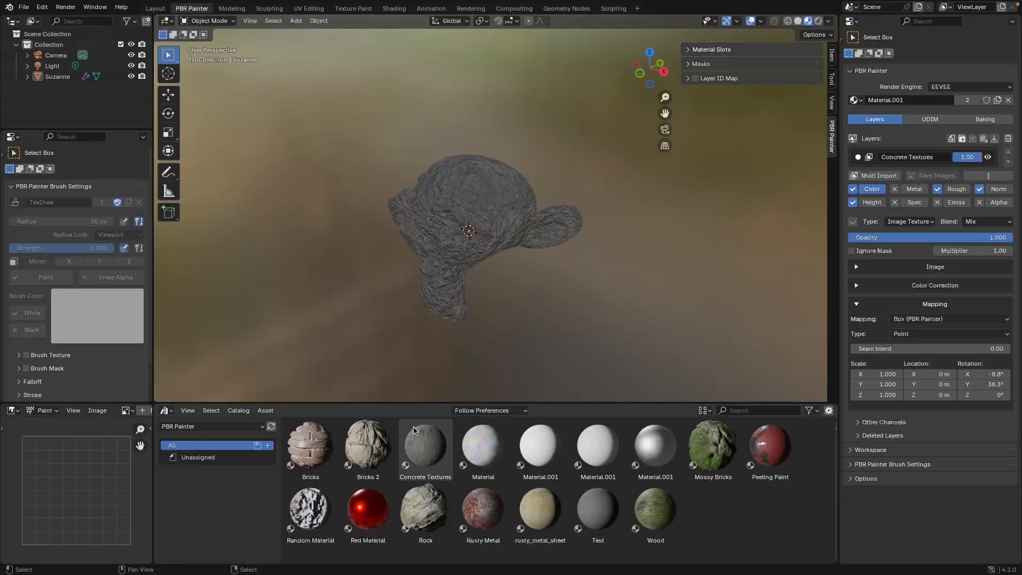
right_click(420, 462)
mouse_move(421, 462)
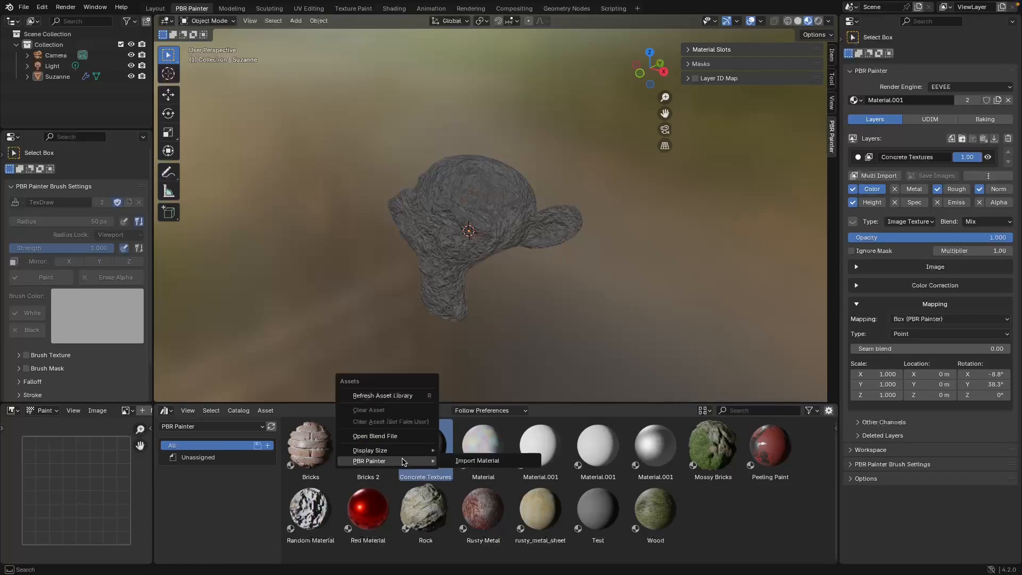
left_click(467, 461)
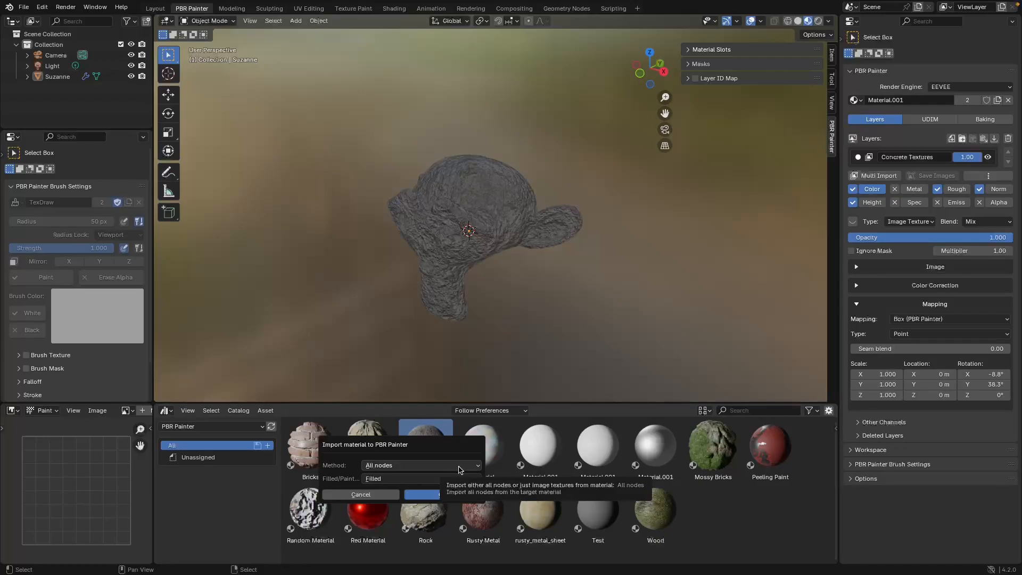
left_click(459, 467)
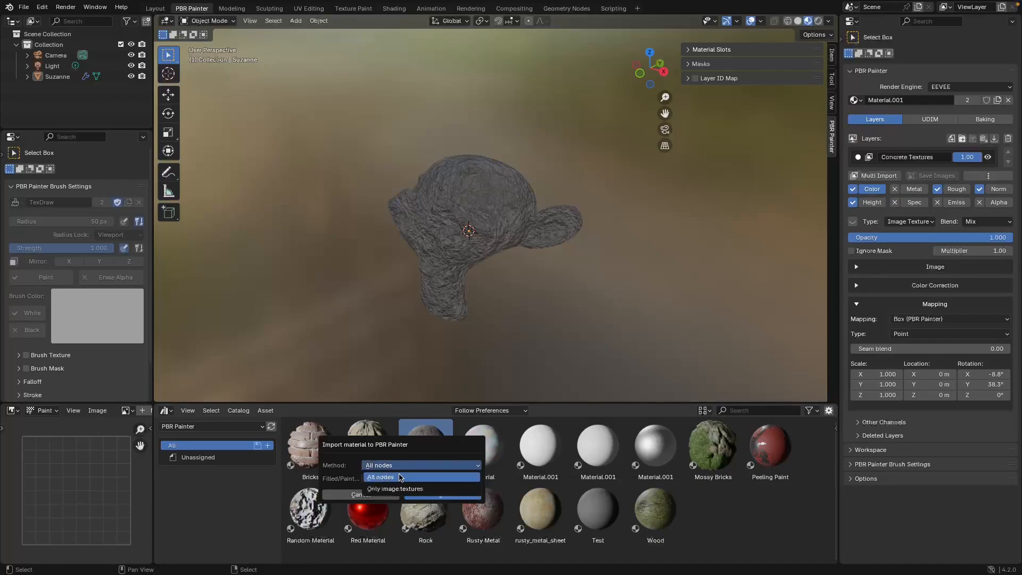
left_click(387, 489)
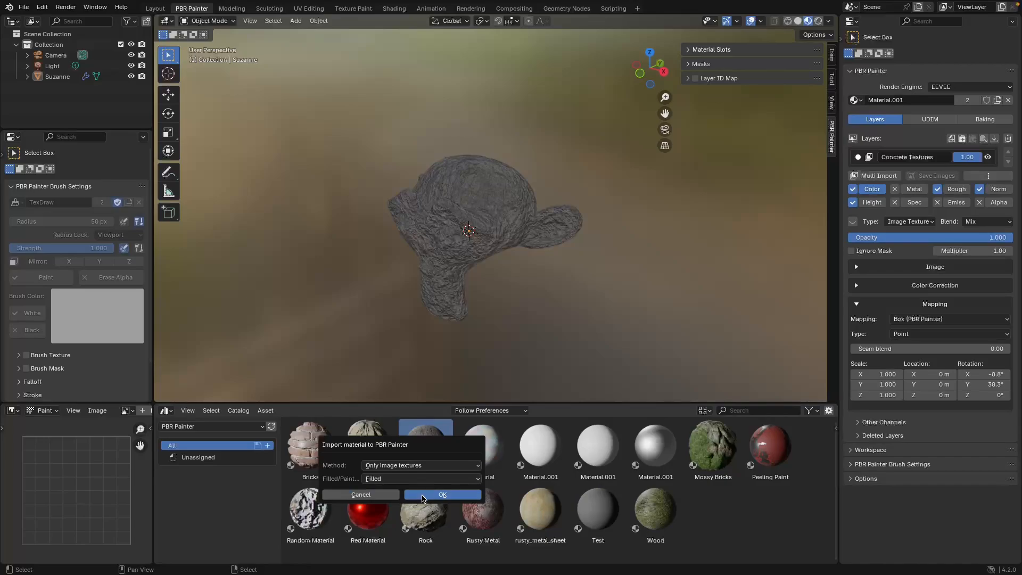
left_click(442, 494)
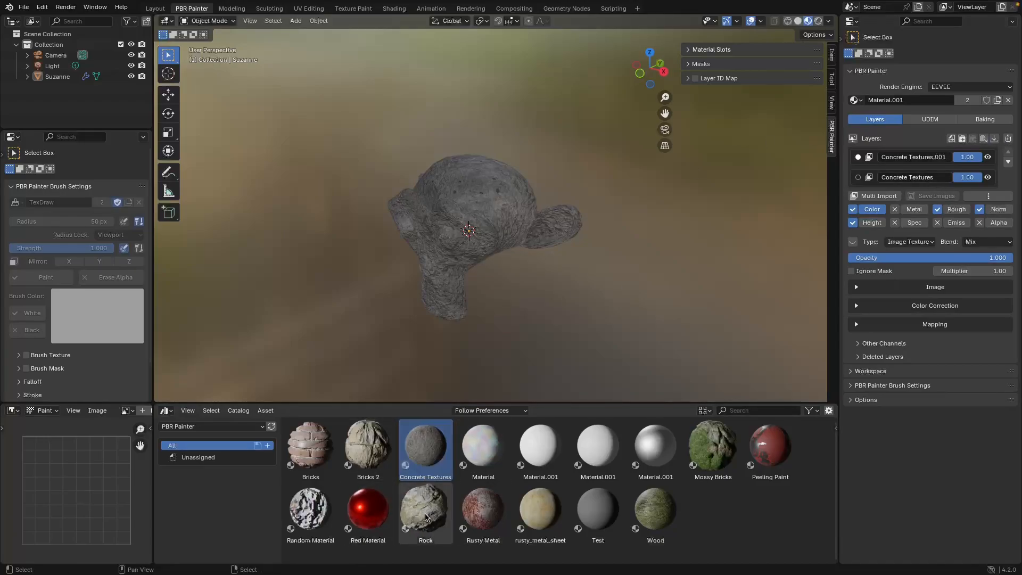
Import only the Moss layer of the Mossy Bricks asset into Material.001 using the Layers method
right_click(703, 442)
mouse_move(703, 441)
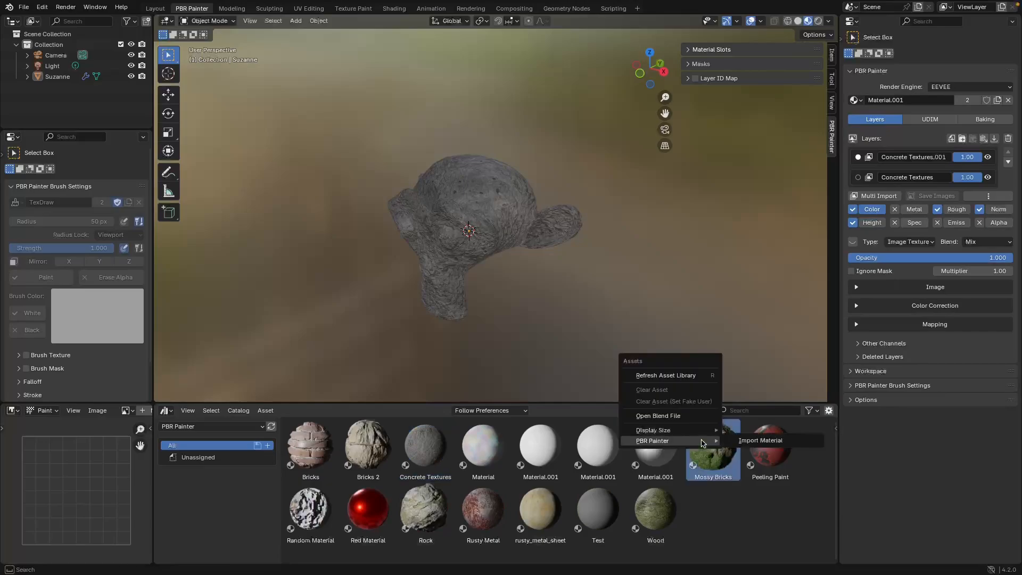
left_click(774, 441)
left_click(708, 443)
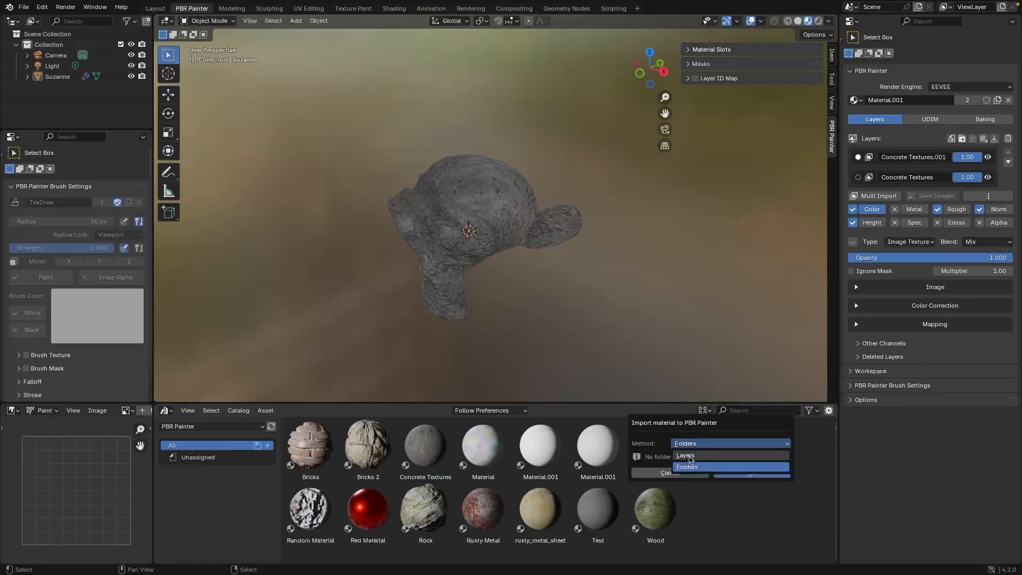
left_click(700, 456)
left_click(700, 457)
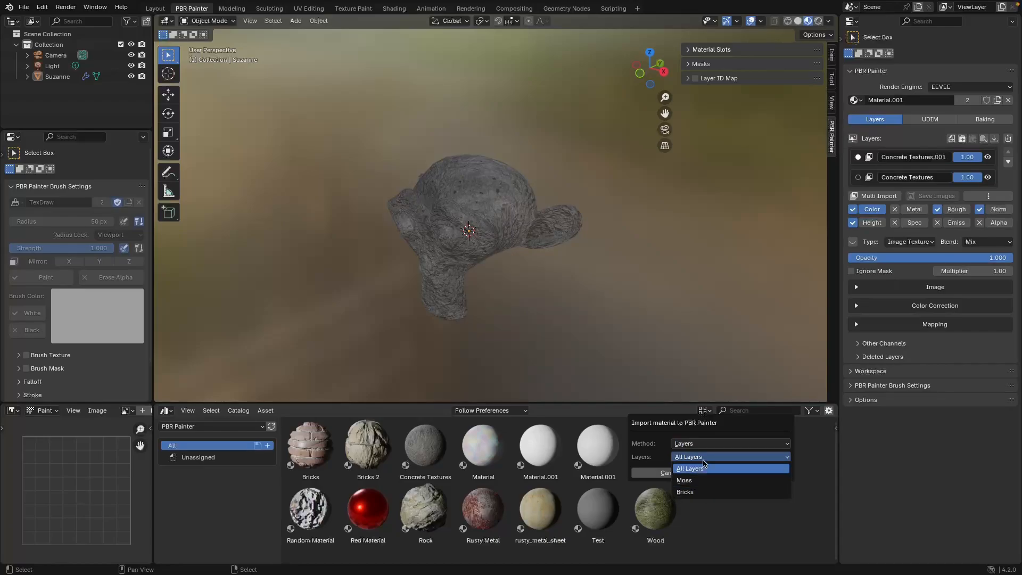
left_click(703, 460)
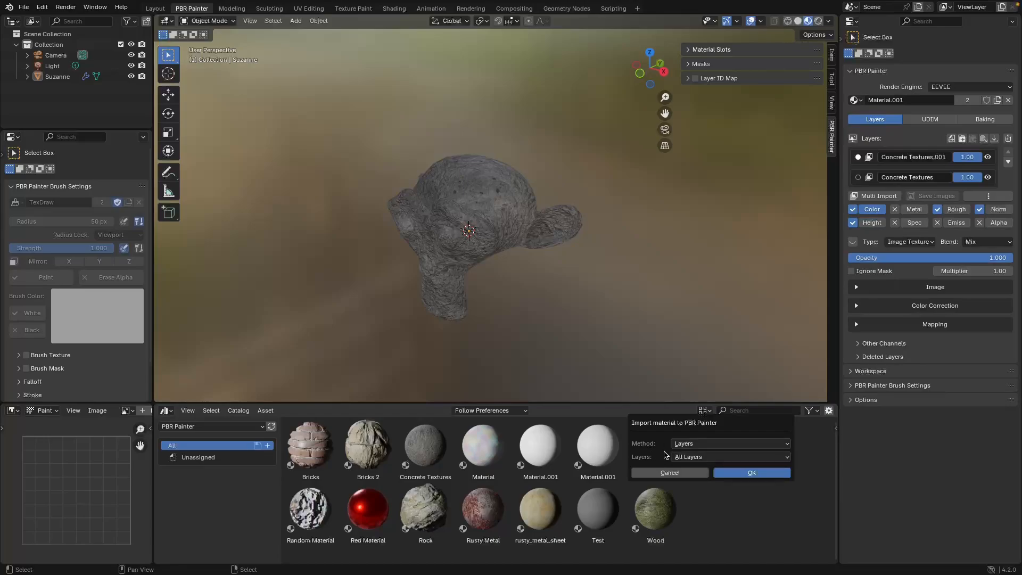
left_click(692, 457)
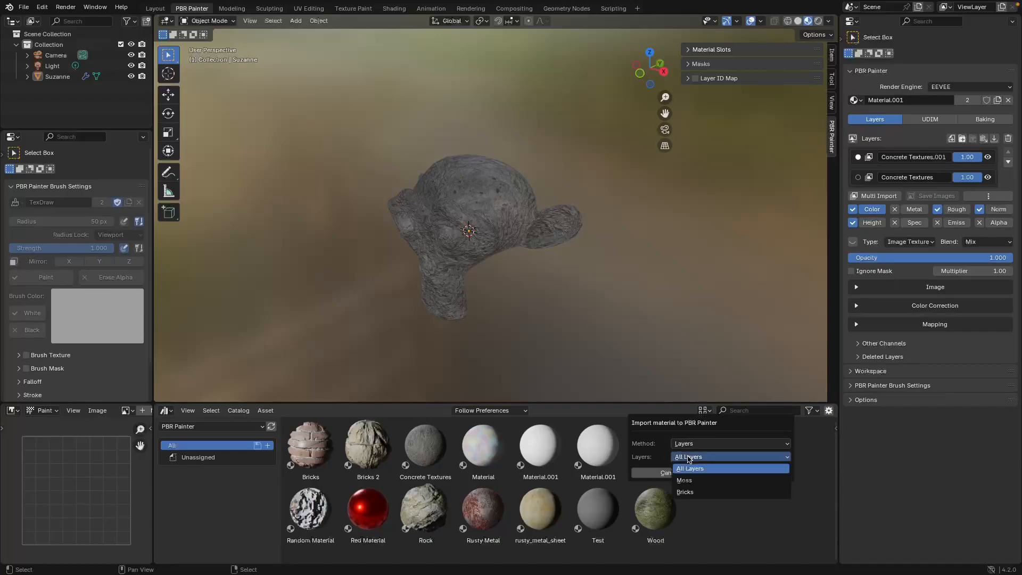
left_click(700, 479)
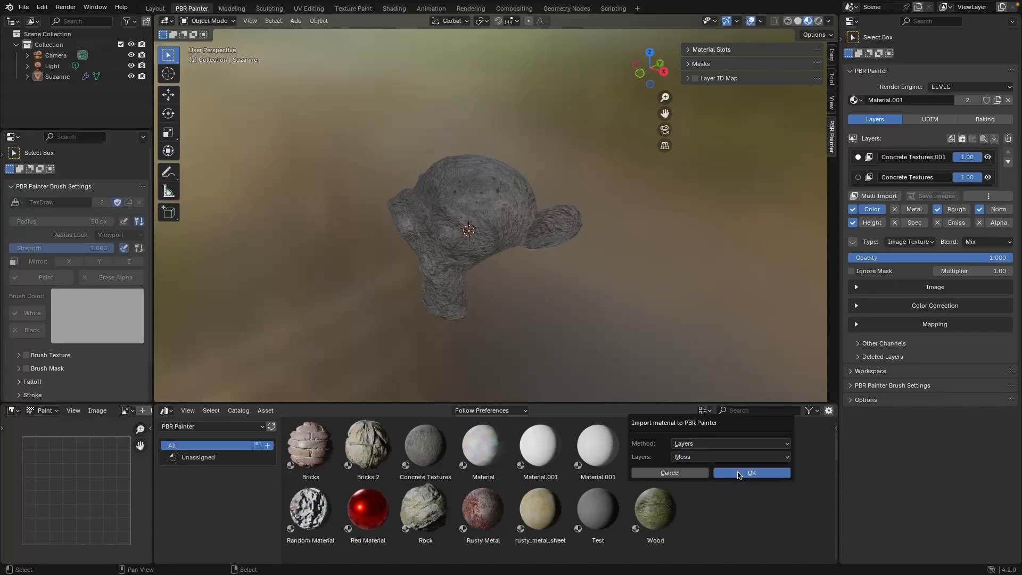
left_click(737, 473)
Inspect the imported Moss layer on Suzanne from several sides and examine its mask list
middle_click_drag(577, 292, 550, 315)
scroll(538, 298, "up", 5)
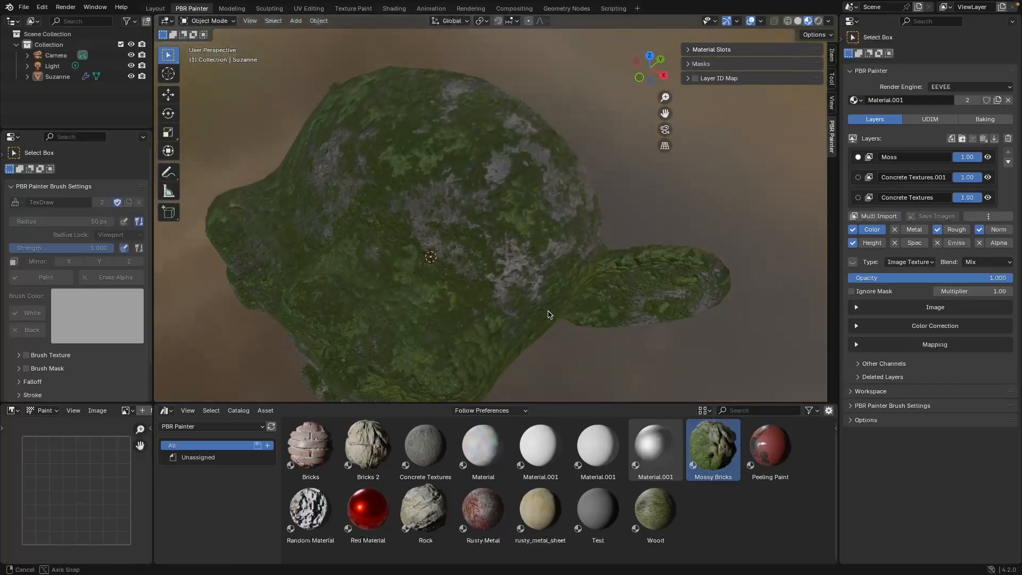
scroll(550, 315, "down", 4)
middle_click_drag(459, 297, 575, 255)
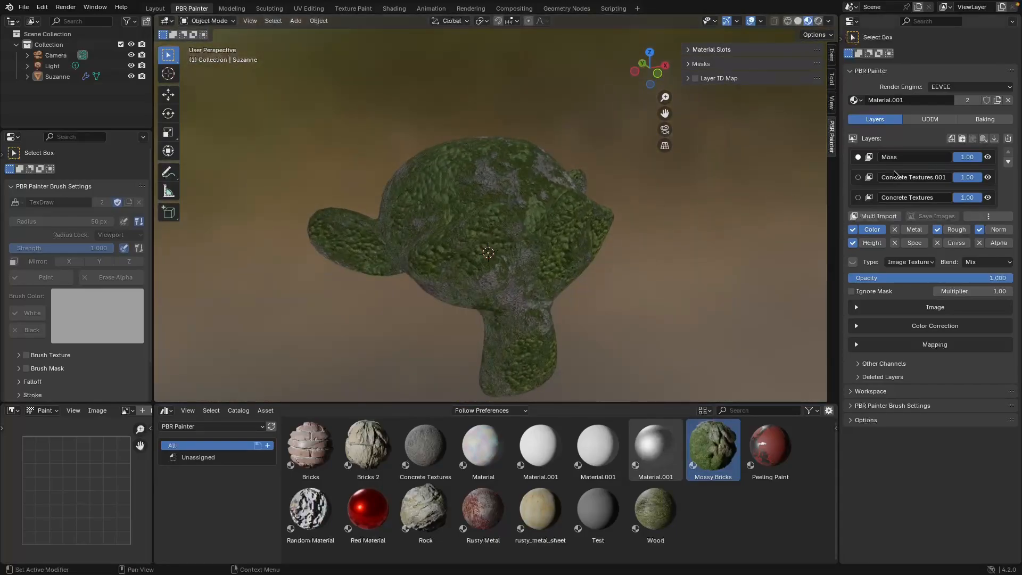
left_click(701, 64)
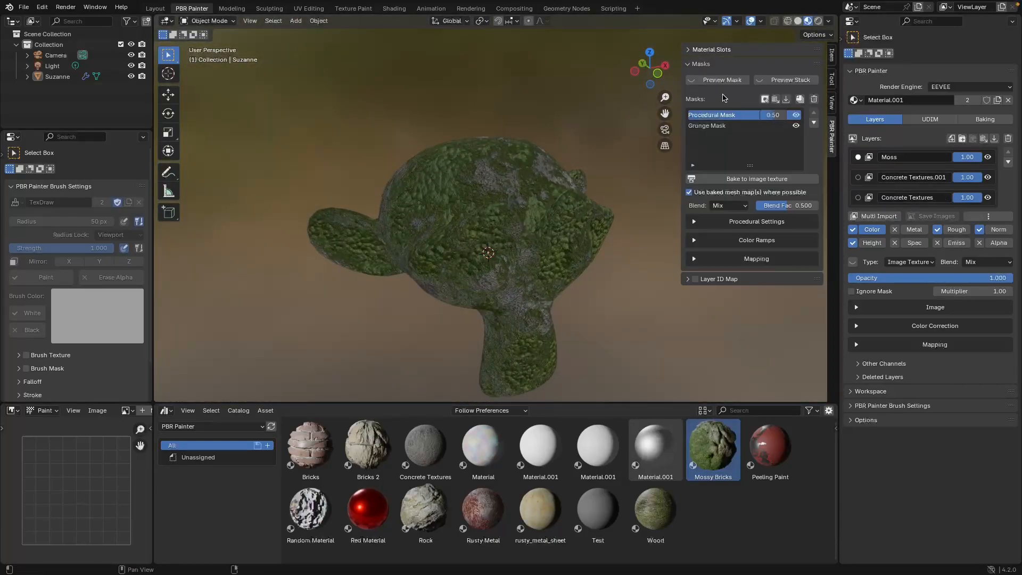
middle_click_drag(634, 229, 522, 309)
left_click(707, 67)
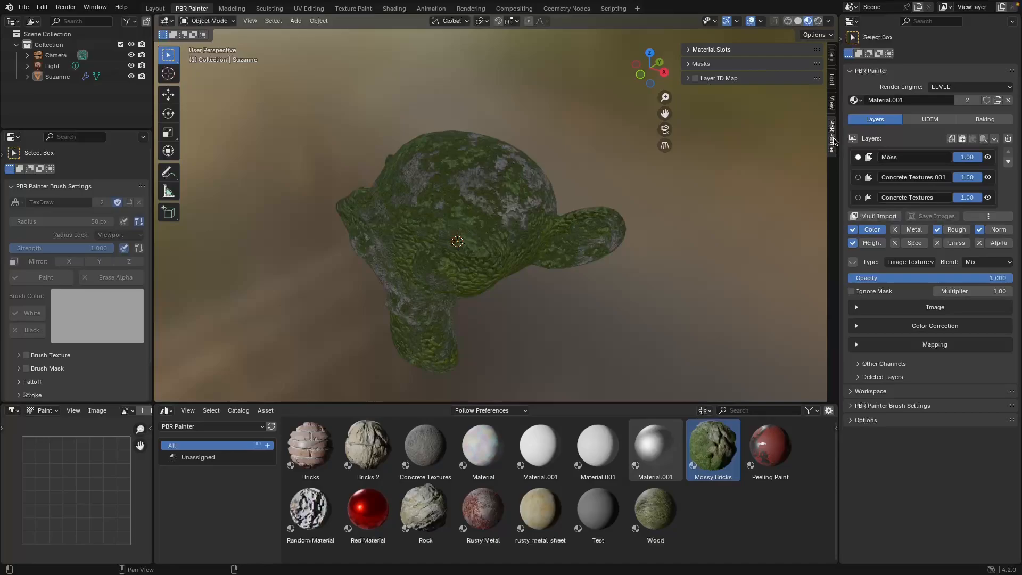
Assign Material.002 to Suzanne and examine its node tree in the Shading workspace
left_click(854, 100)
left_click(855, 100)
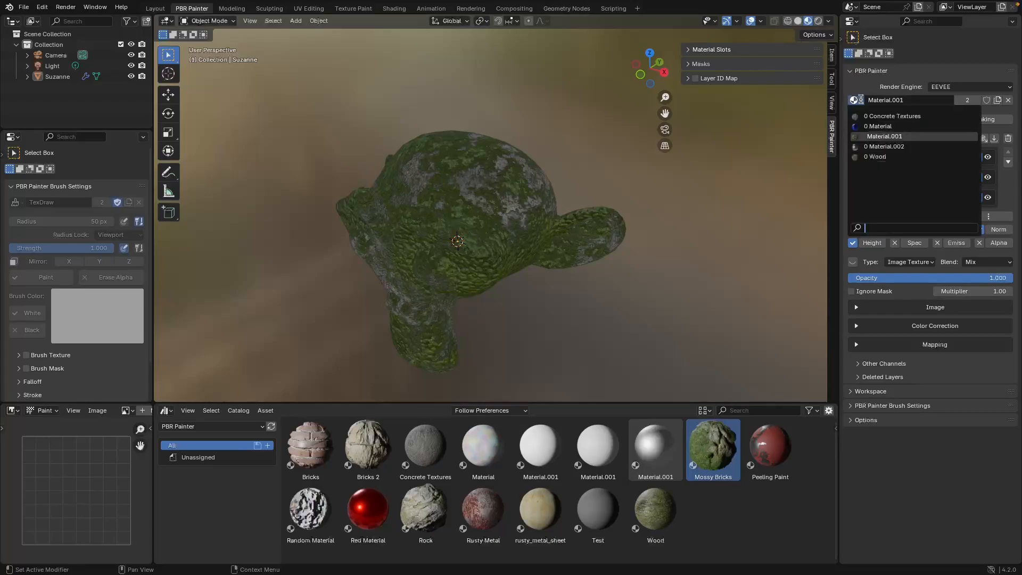
left_click(885, 146)
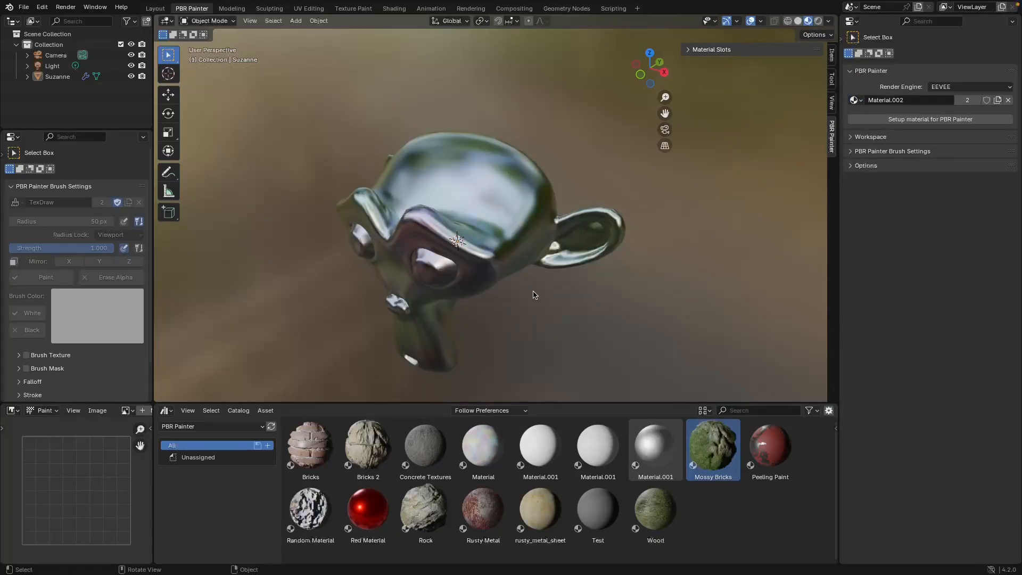
left_click(404, 10)
key("Home")
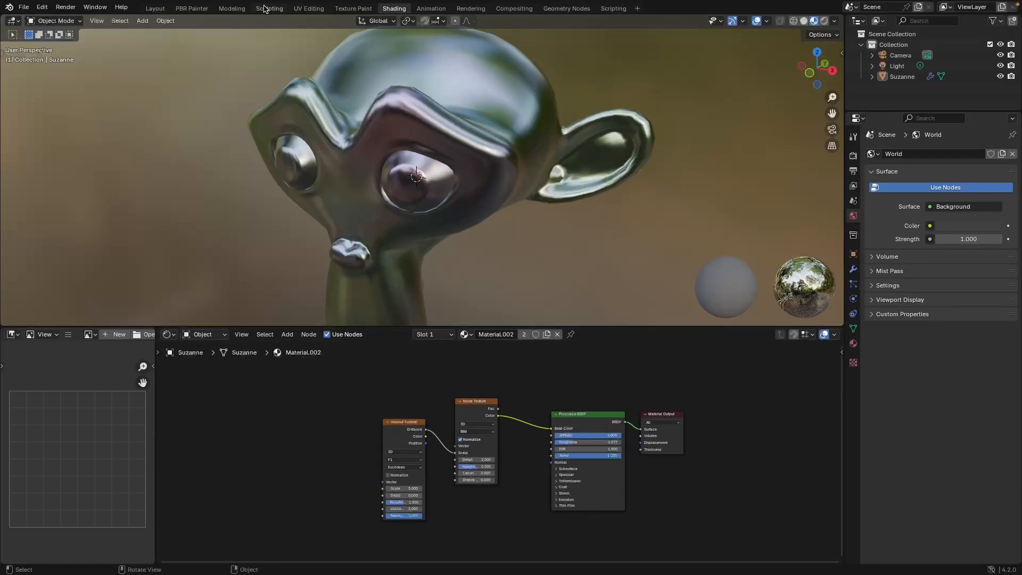
left_click(192, 8)
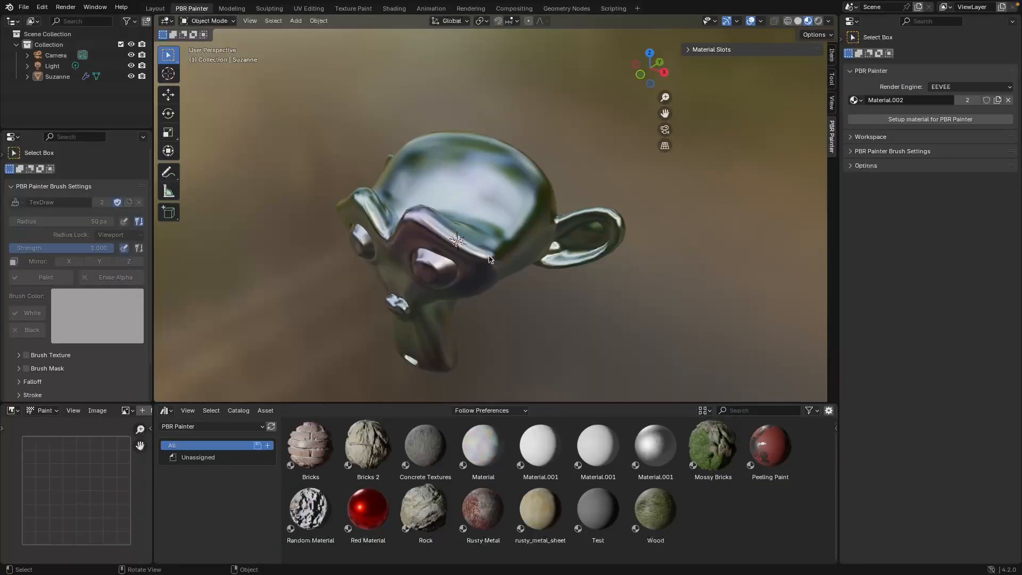
Set up Material.002 for PBR Painter, backing up the current material and using it as the background layer
left_click(909, 119)
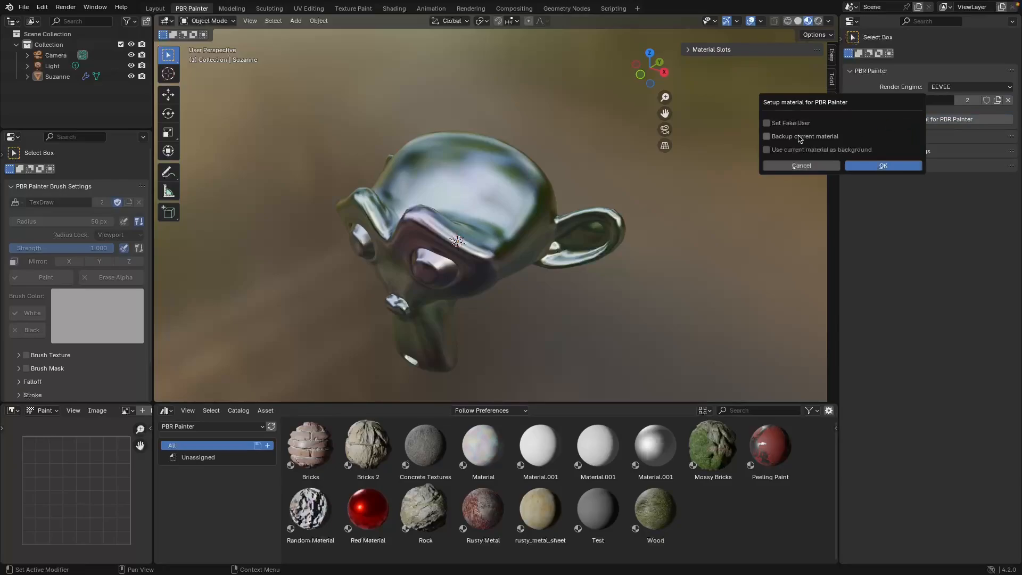
left_click(780, 151)
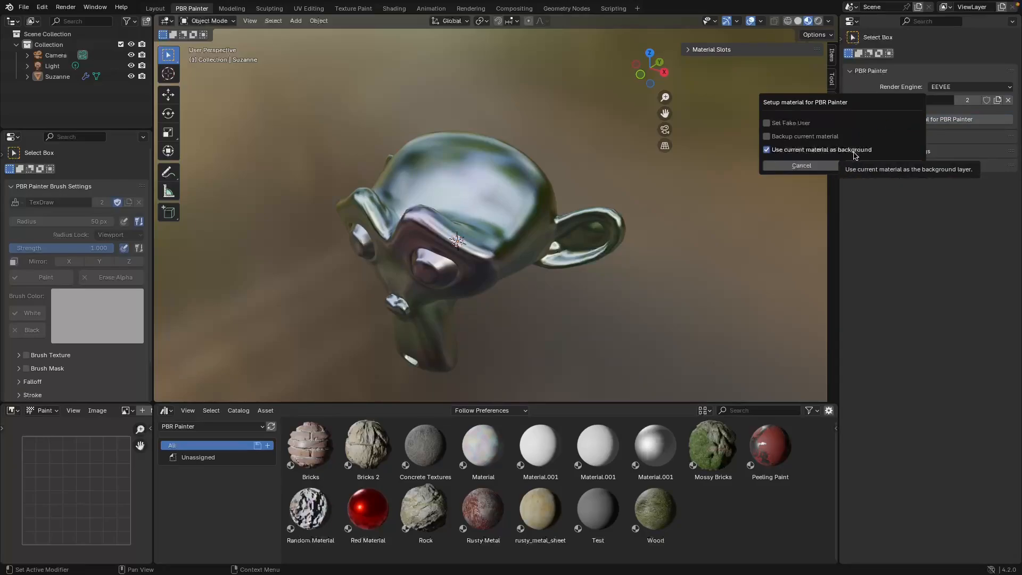
left_click(796, 137)
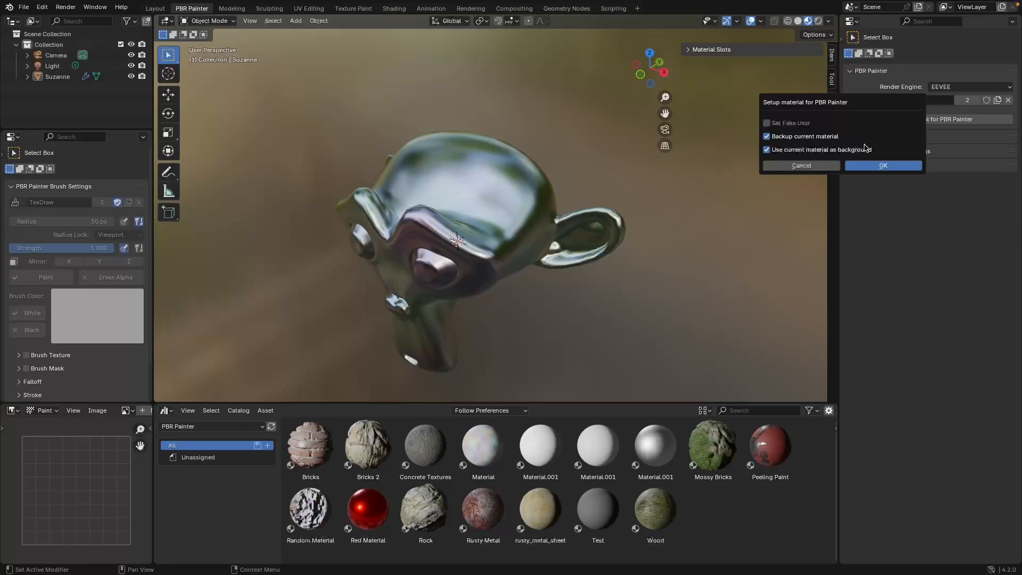
left_click(867, 166)
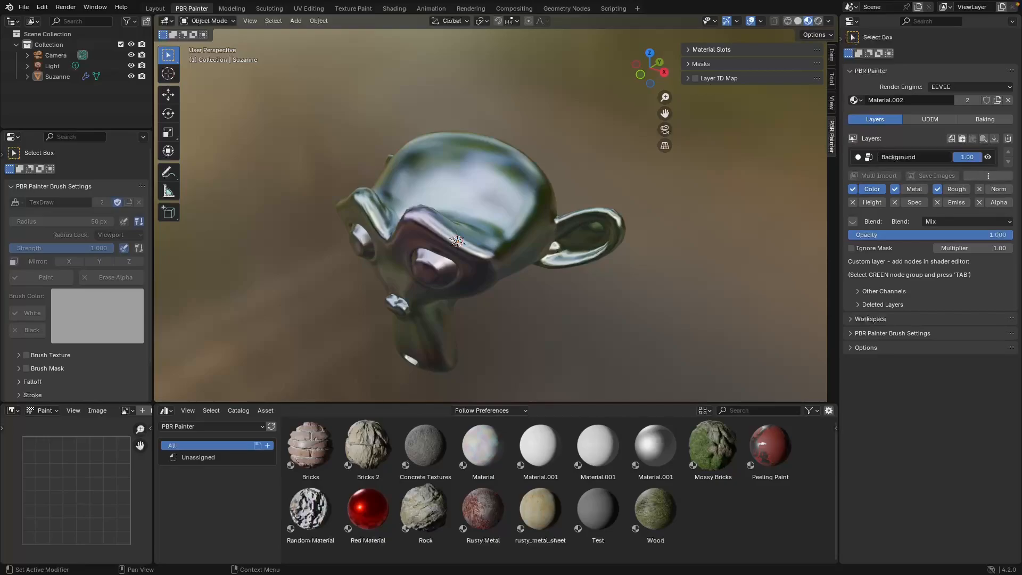
mouse_move(979, 160)
left_mouse_down()
mouse_move(959, 160)
mouse_move(982, 160)
left_mouse_up()
Import the Procedural Mask from Material.001's Moss layer into the Background layer of Material.002
left_click(702, 64)
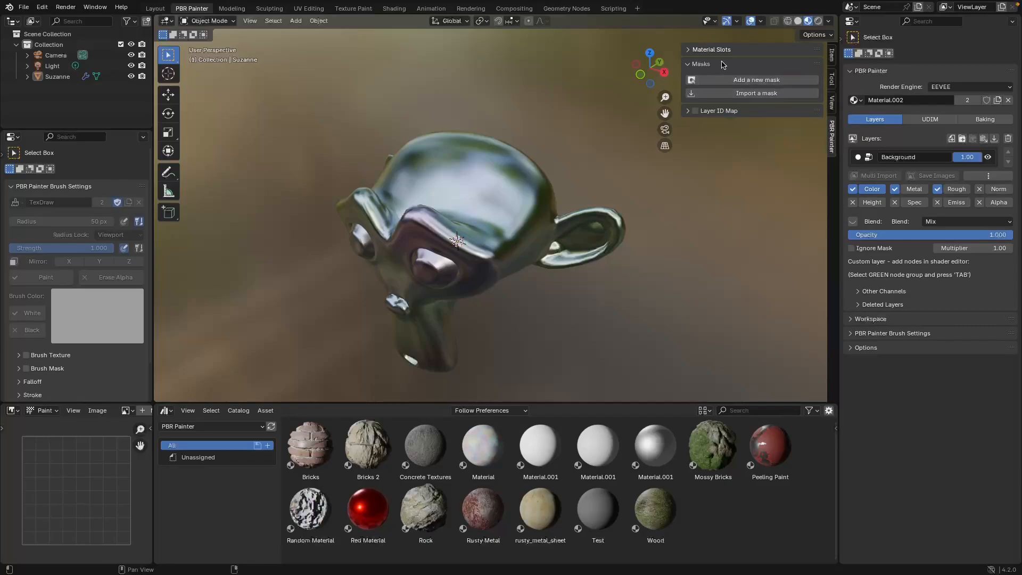
left_click(714, 94)
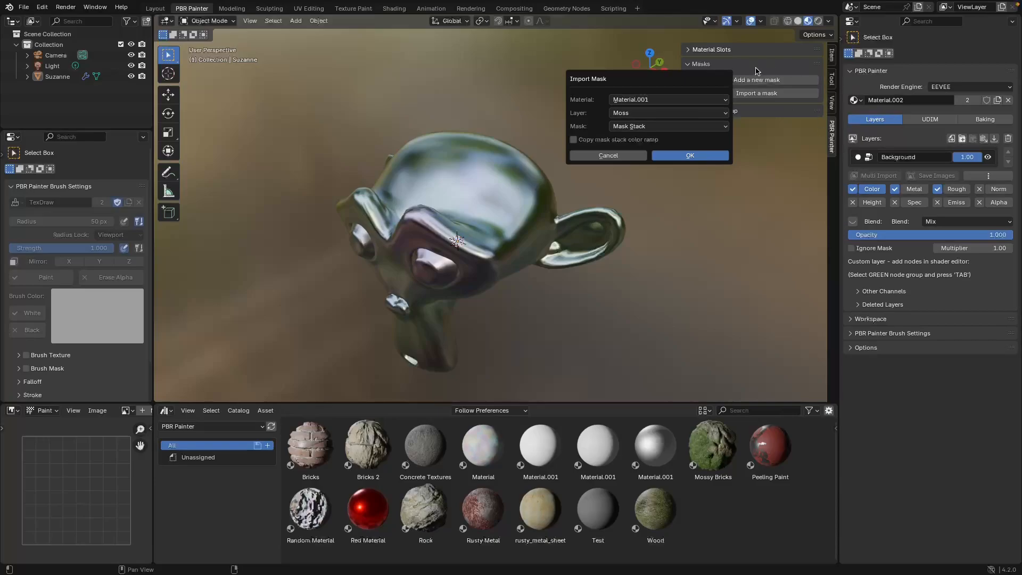
left_click(642, 113)
left_click(622, 123)
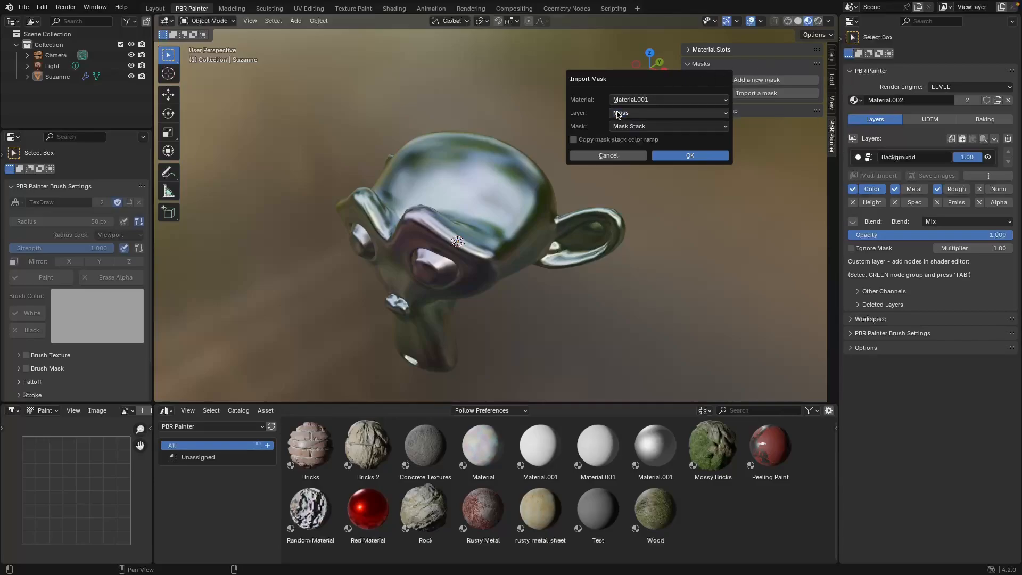
left_click(672, 128)
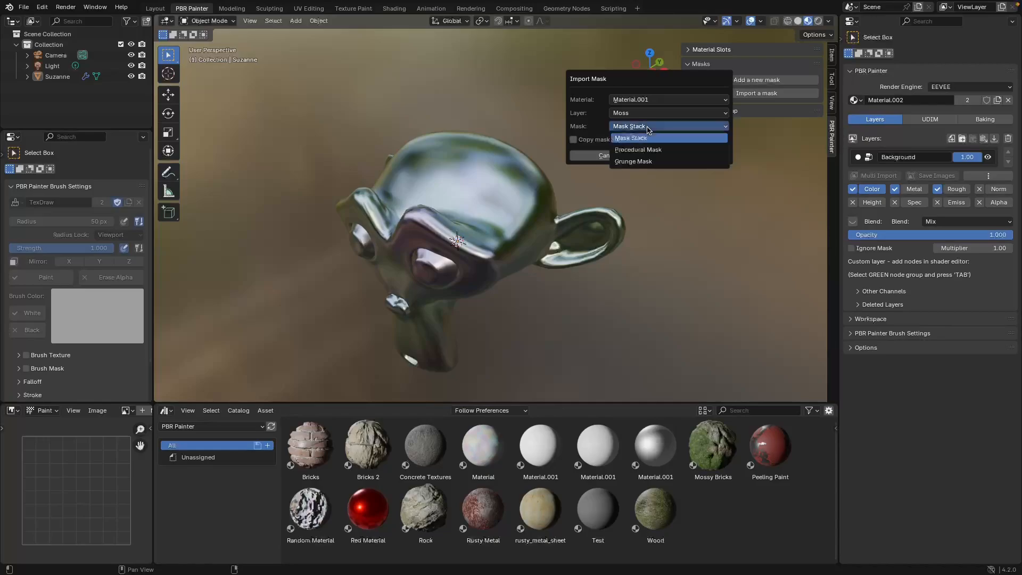
left_click(659, 150)
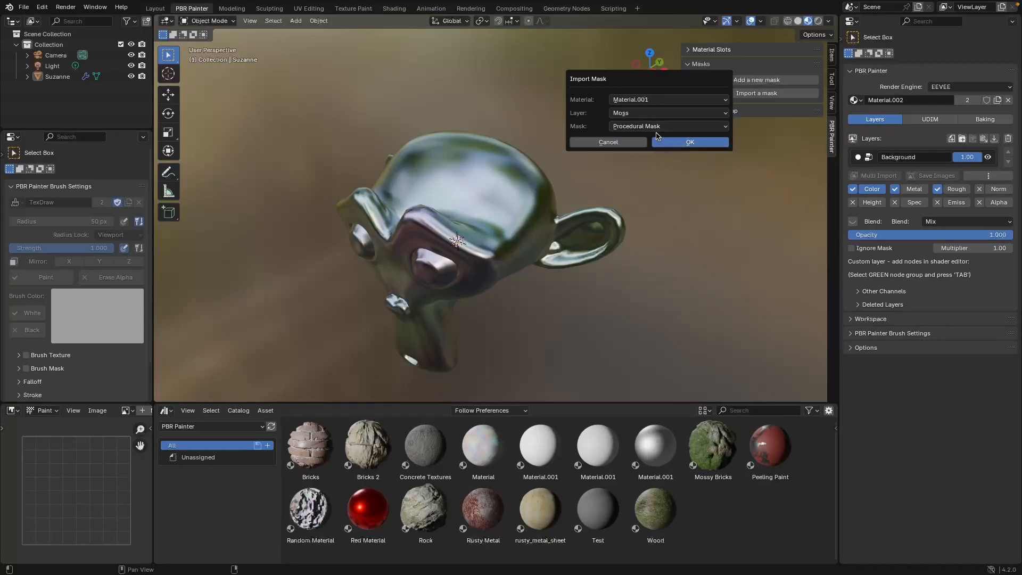
left_click(682, 143)
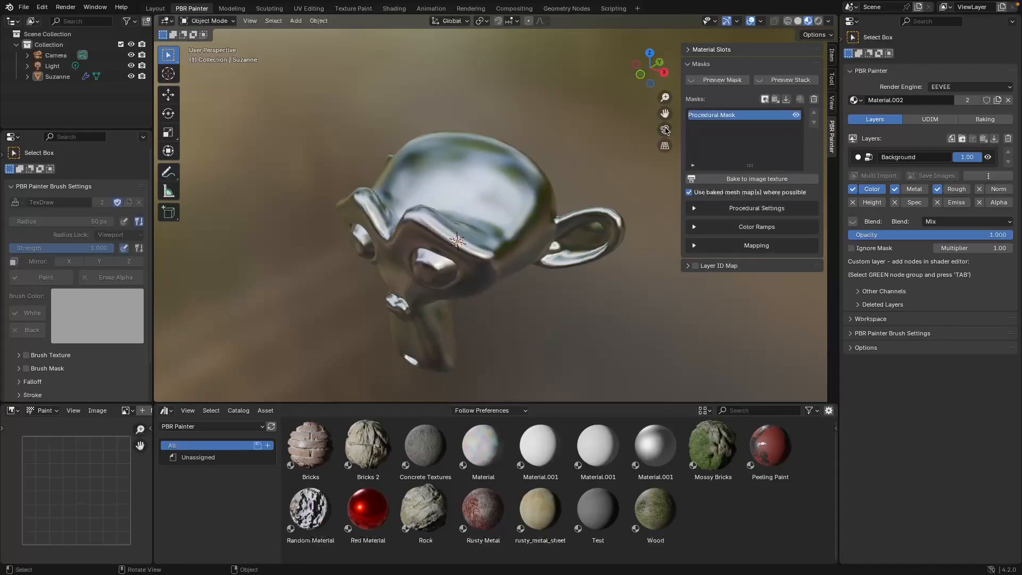
Set the white stop of the Procedural Mask's own color ramp to position 0.685
mouse_move(532, 186)
middle_mouse_down()
mouse_move(604, 164)
mouse_move(583, 88)
mouse_move(519, 199)
middle_mouse_up()
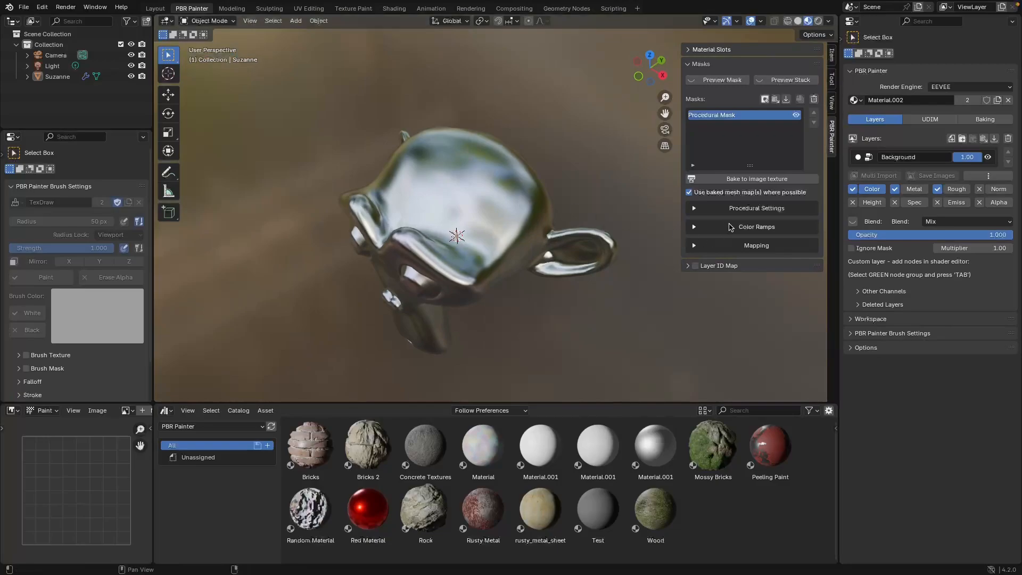
left_click(730, 227)
mouse_move(711, 284)
left_mouse_down()
mouse_move(795, 280)
mouse_move(746, 280)
mouse_move(773, 281)
left_mouse_up()
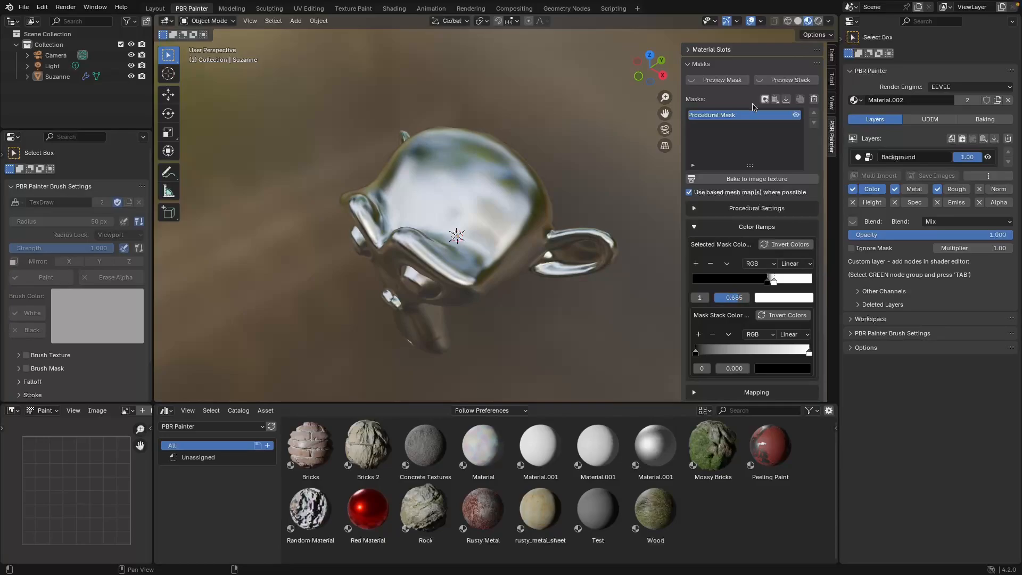
Import the whole Mask Stack of Material.001's Moss layer into the Background layer without copying the stack color ramp
left_click(789, 102)
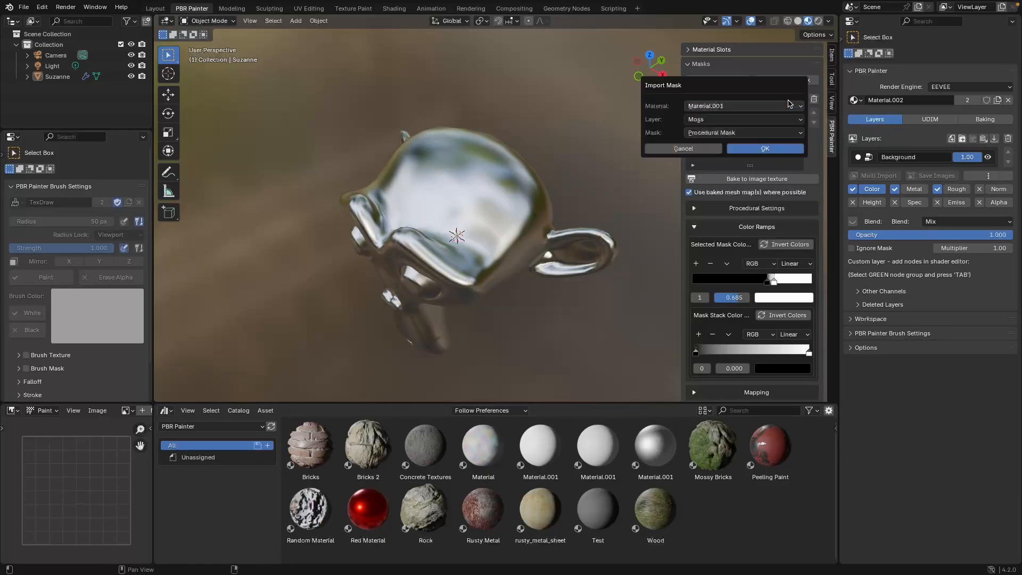
left_click(715, 133)
left_click(714, 145)
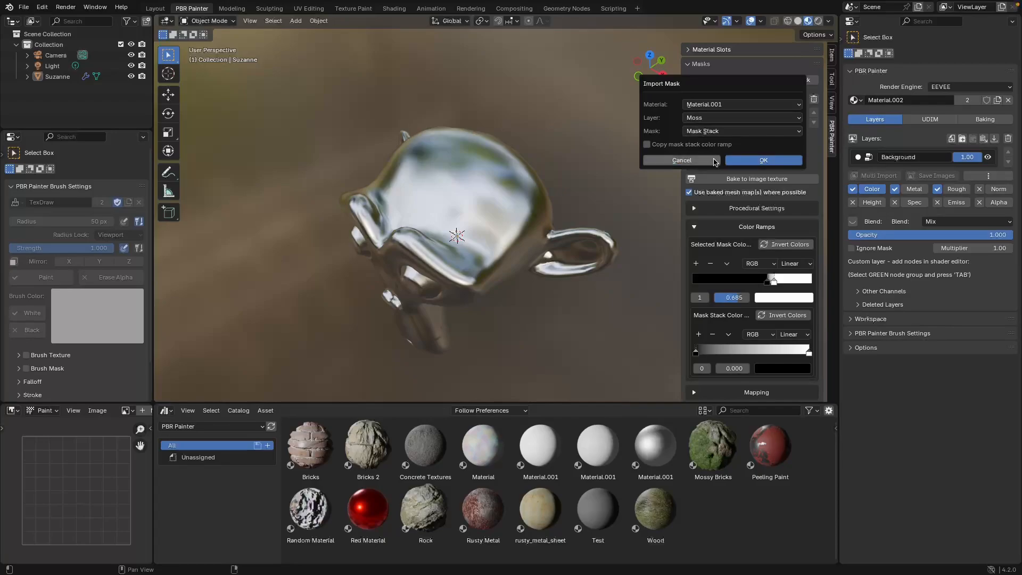
left_click(750, 162)
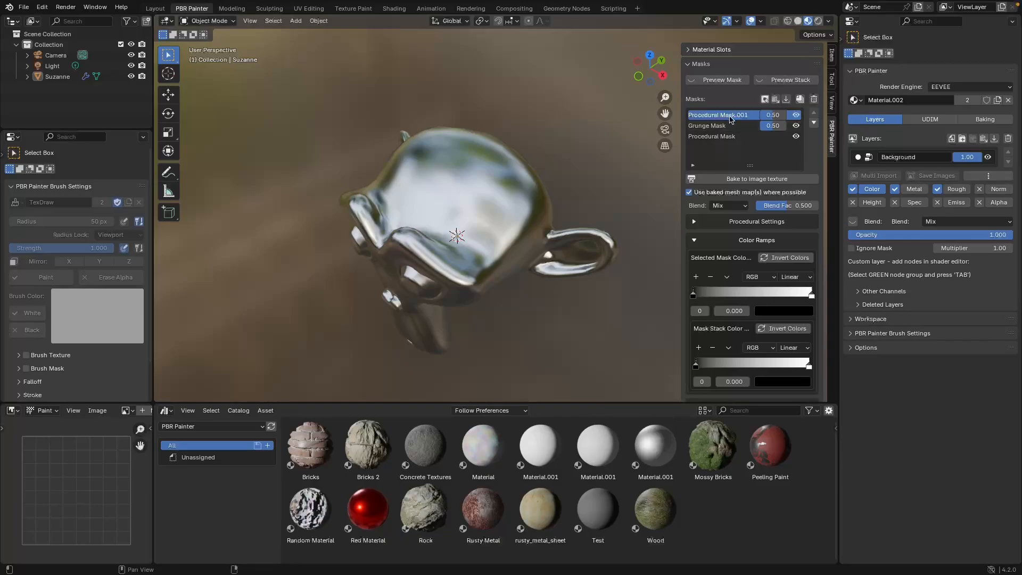
middle_click_drag(559, 320, 558, 242)
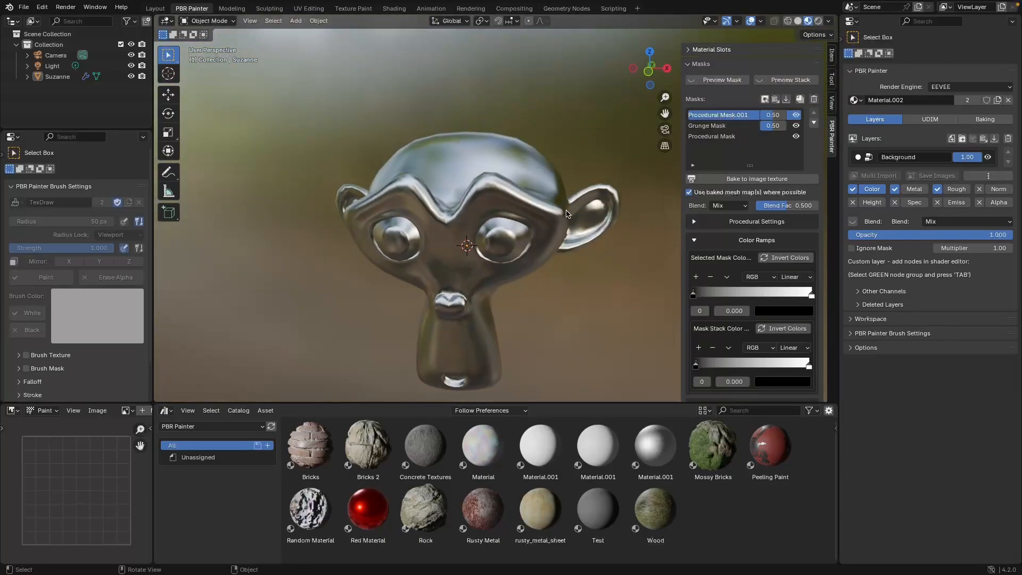